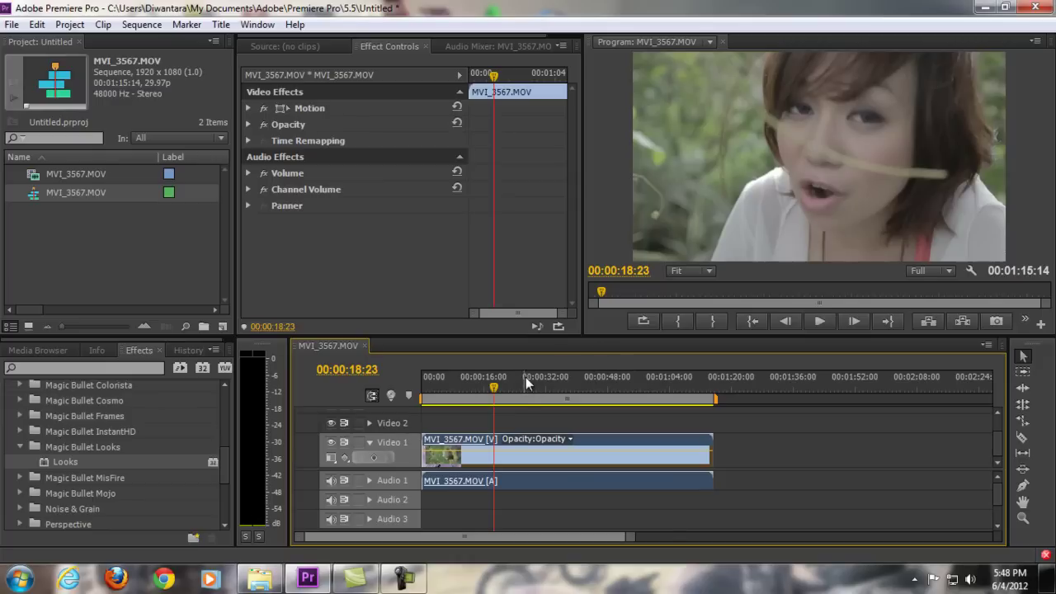
Scrub back near the sequence start and play it, stopping around 00:00:04:06, 00:00:06:00 and 00:00:12:24
drag(486, 381, 444, 393)
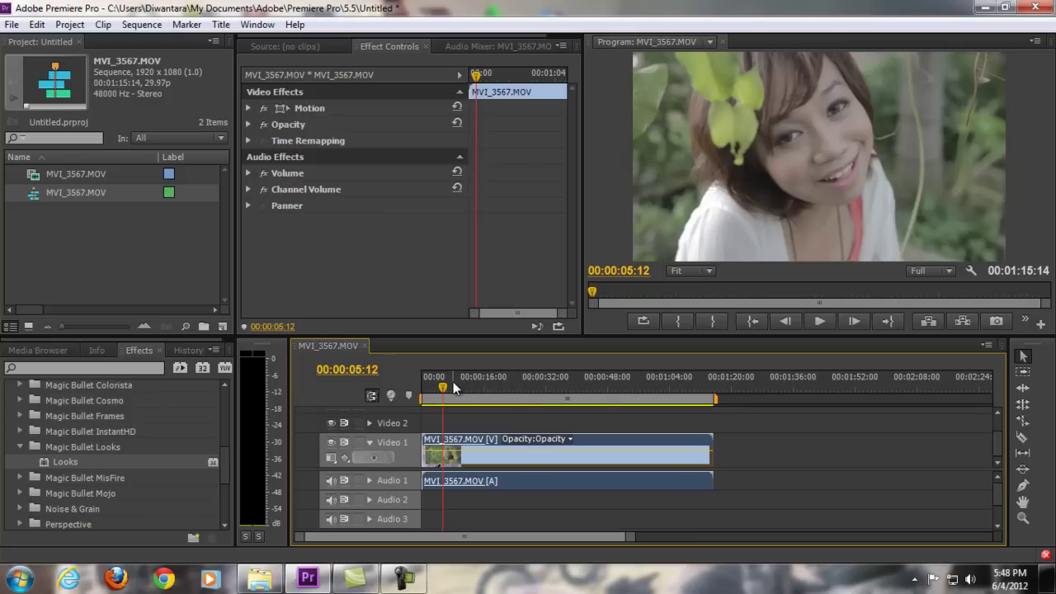
drag(443, 390, 428, 388)
key(space)
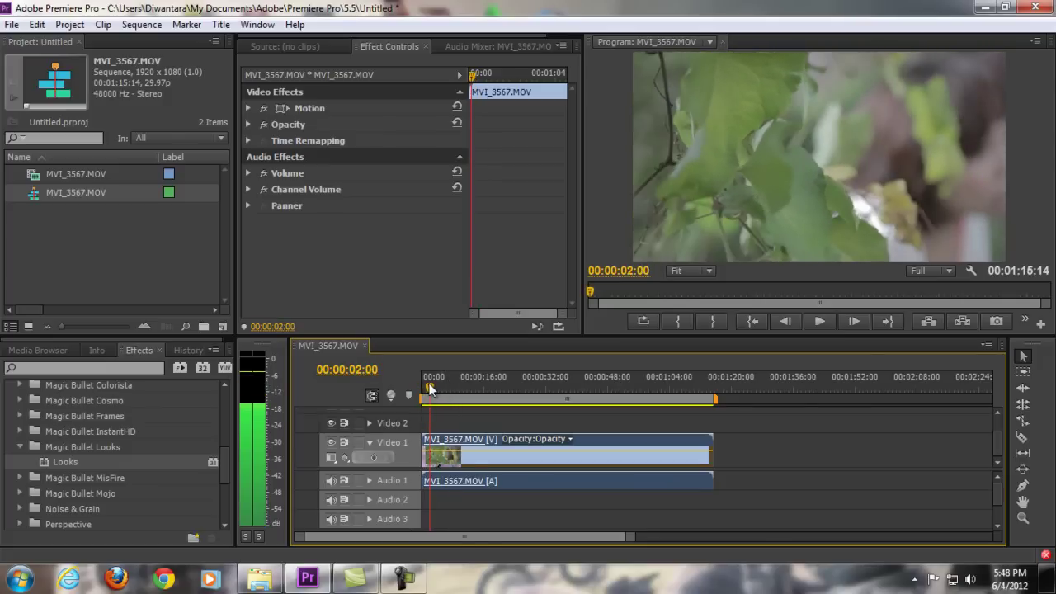
key(space)
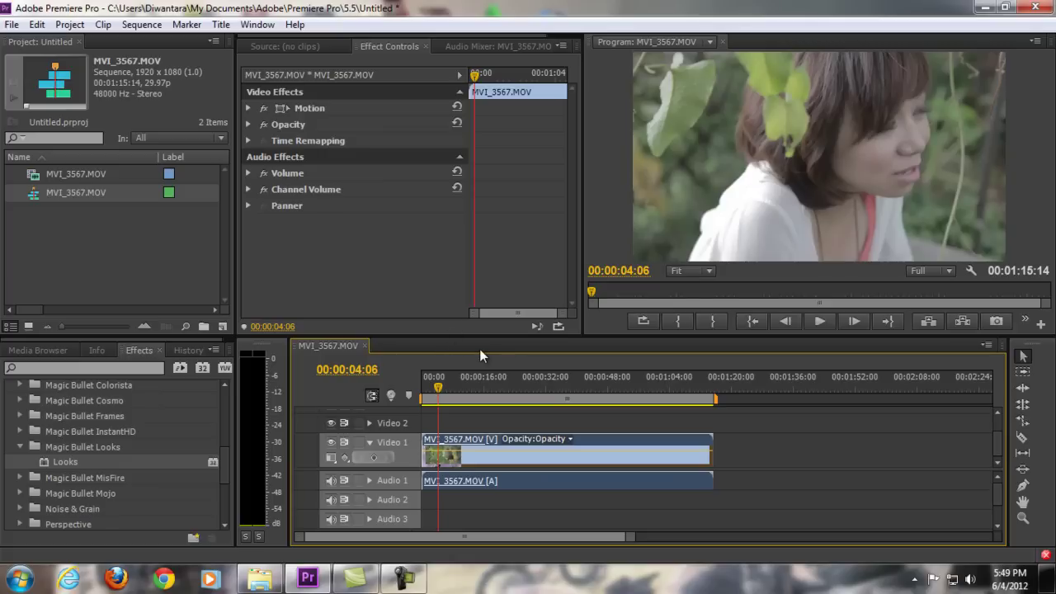
click(426, 389)
key(space)
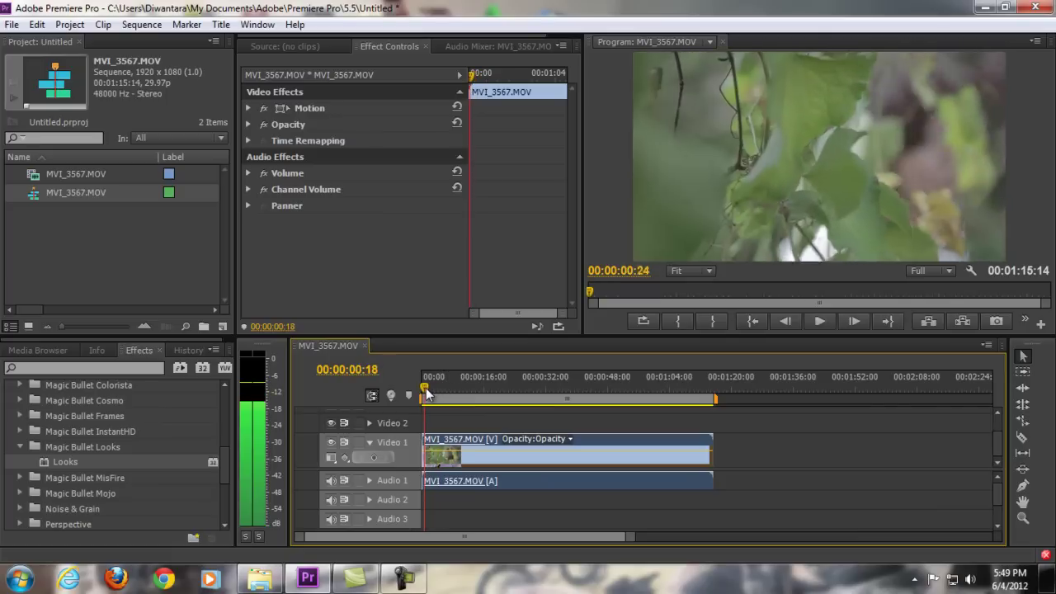
key(space)
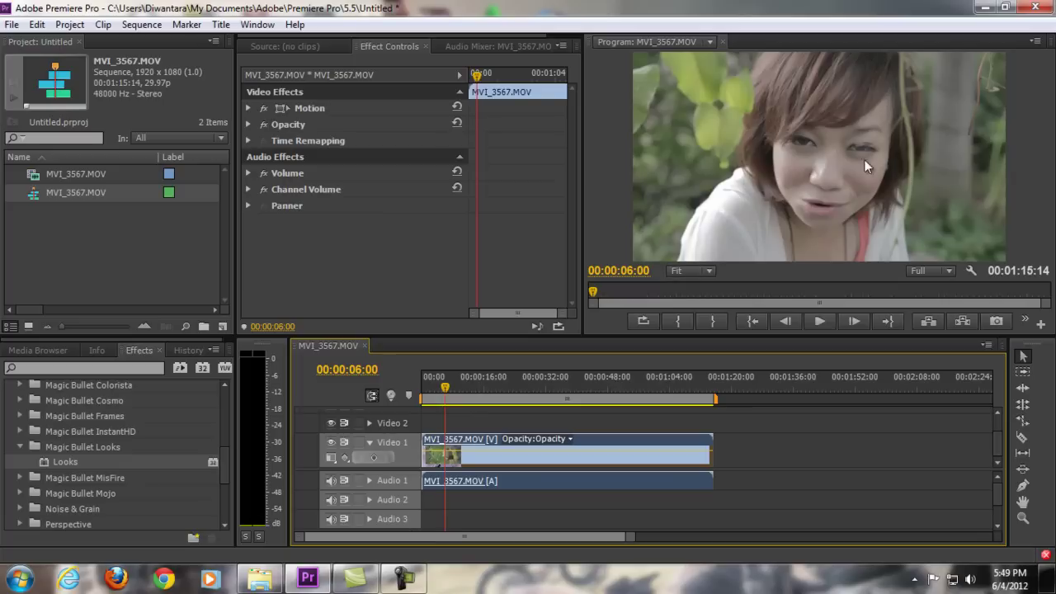
key(space)
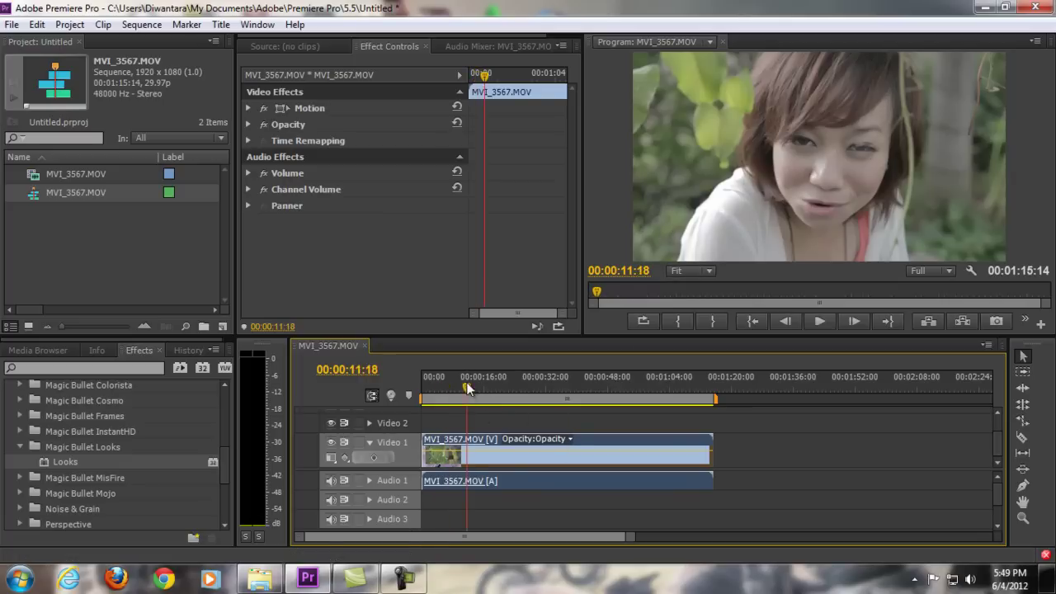
key(space)
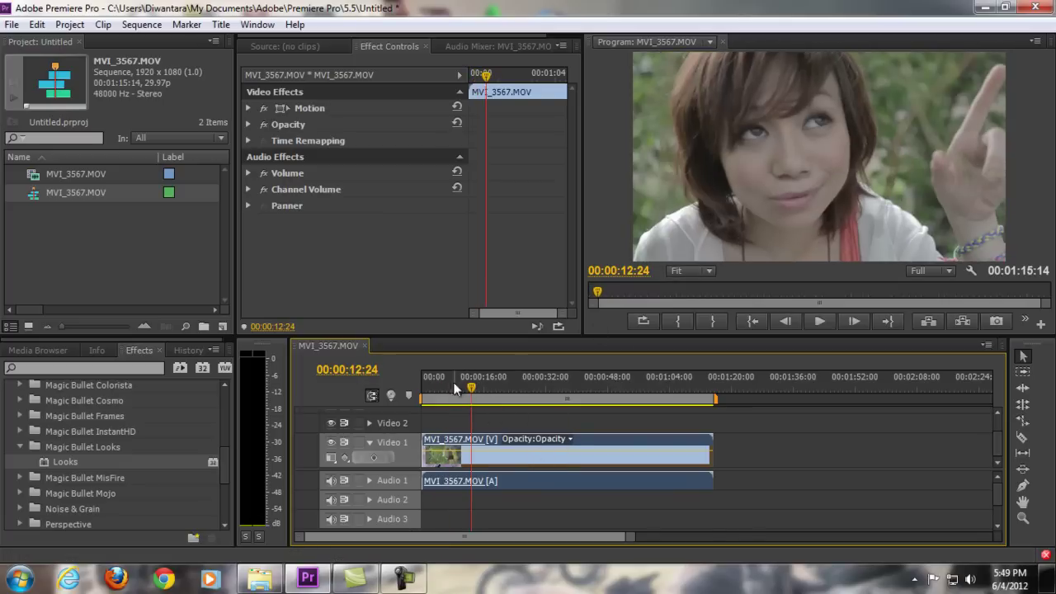
Scrub the playhead to check frames at 08:18, 19:17, 18:05, 06:24 and 02:00
mouse_move(453, 382)
mouse_down()
mouse_move(467, 383)
mouse_move(456, 383)
mouse_up()
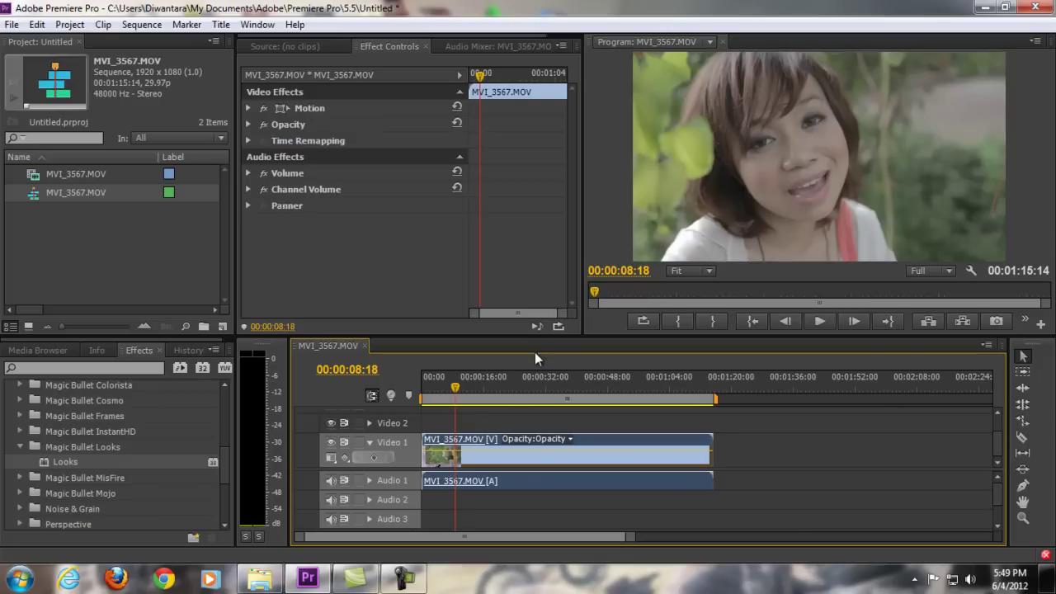
click(498, 388)
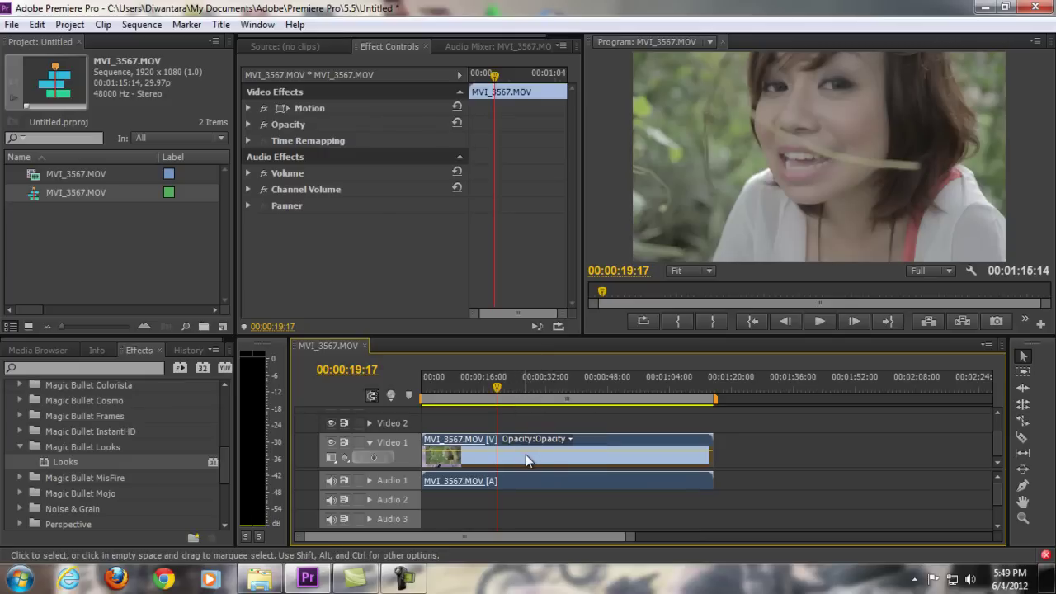
click(490, 380)
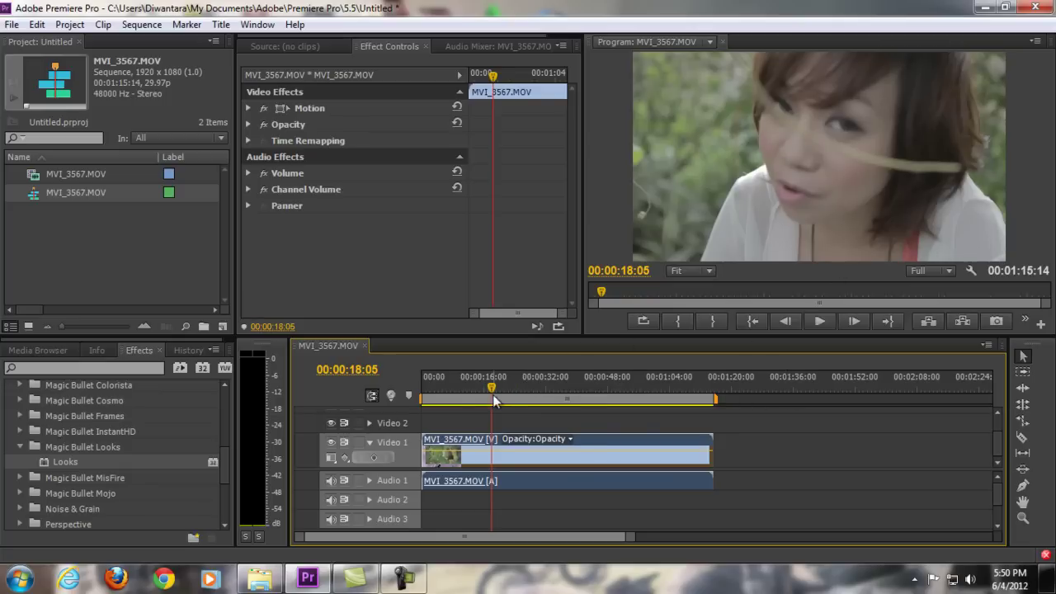
drag(492, 387, 447, 387)
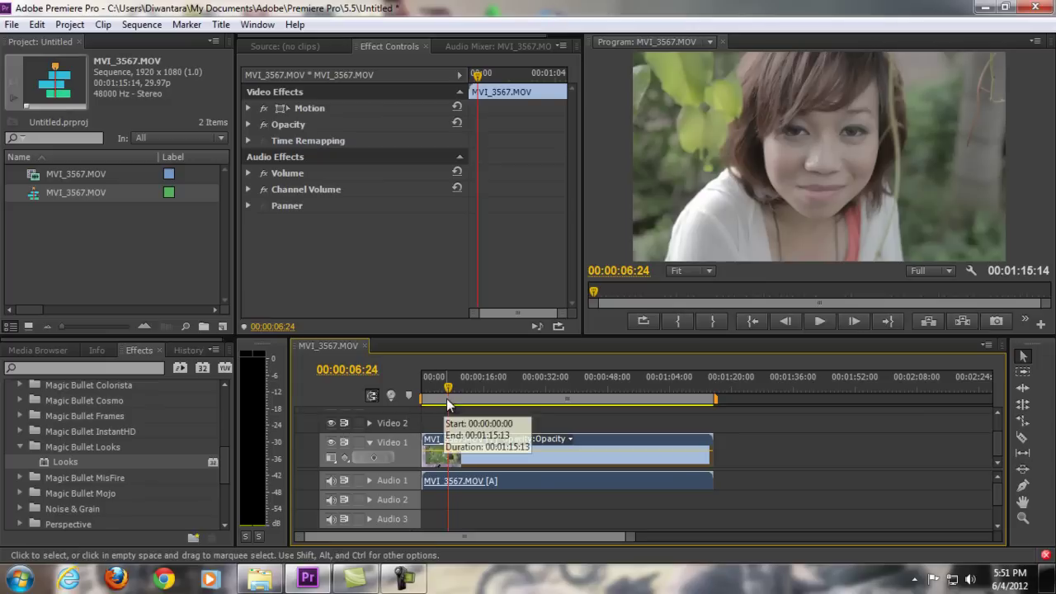
mouse_move(455, 393)
mouse_down()
mouse_move(465, 385)
mouse_move(438, 387)
mouse_up()
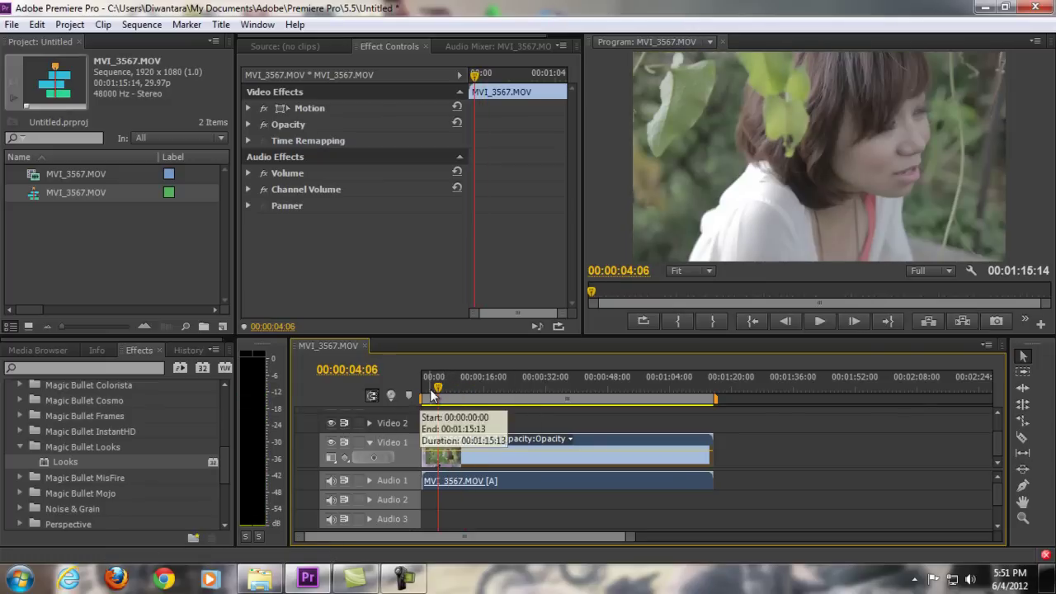
click(429, 388)
Collapse the Magic Bullet Looks folder and the Video Effects category after previewing the first five seconds
click(18, 446)
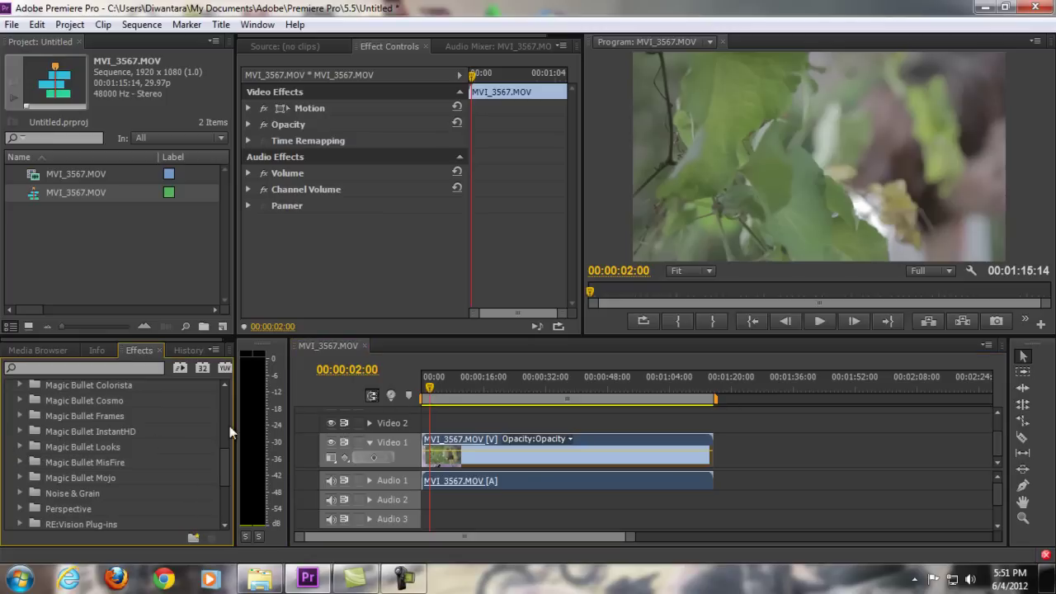
click(421, 386)
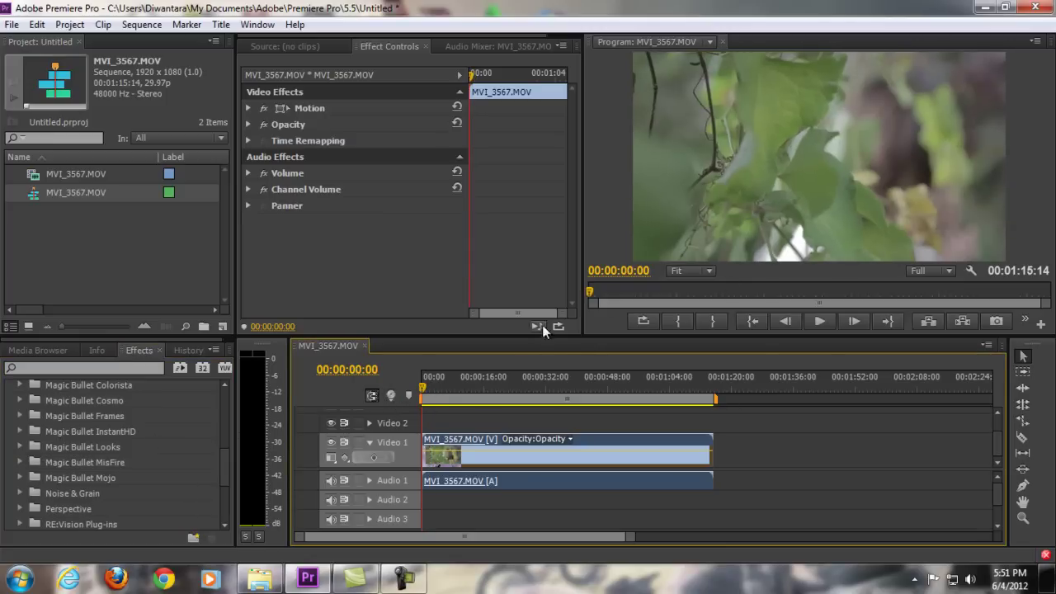
drag(424, 390, 448, 386)
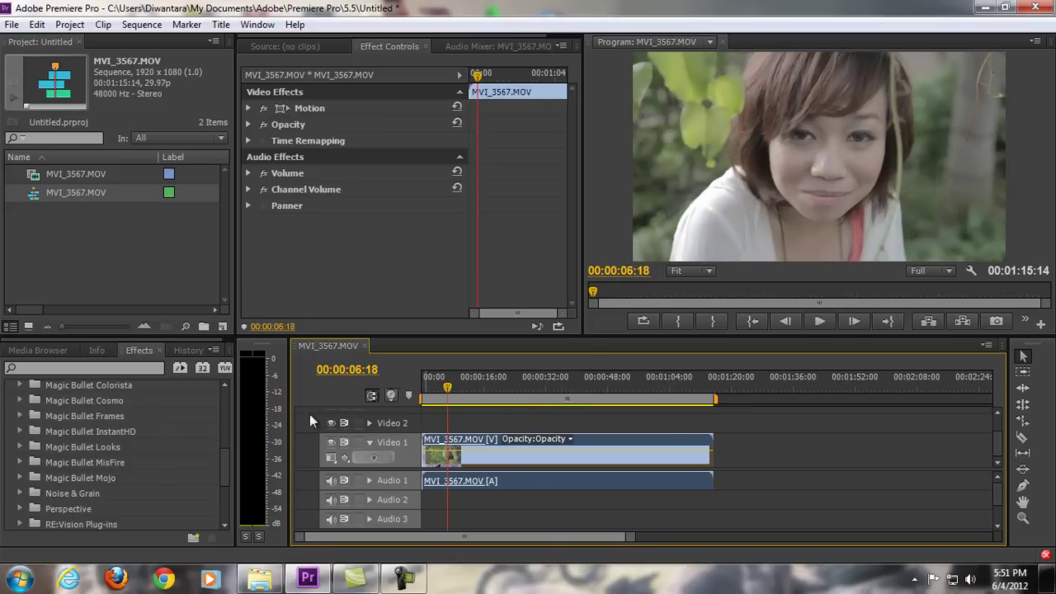
scroll(82, 473, up, 5)
click(9, 437)
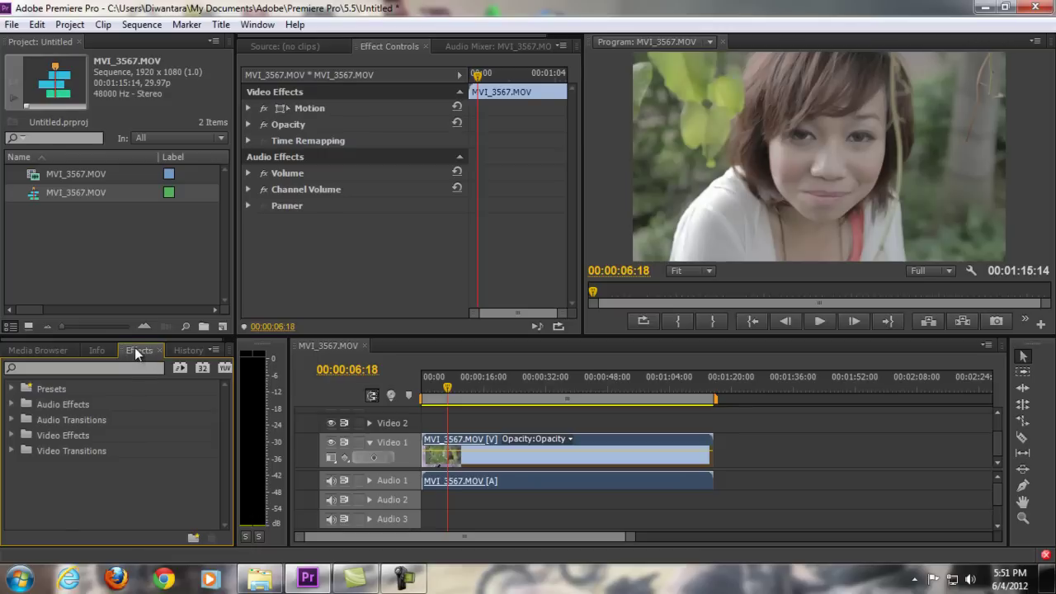
Apply Three-Way Color Corrector from Video Effects > Color Correction to the Video 1 clip
click(12, 436)
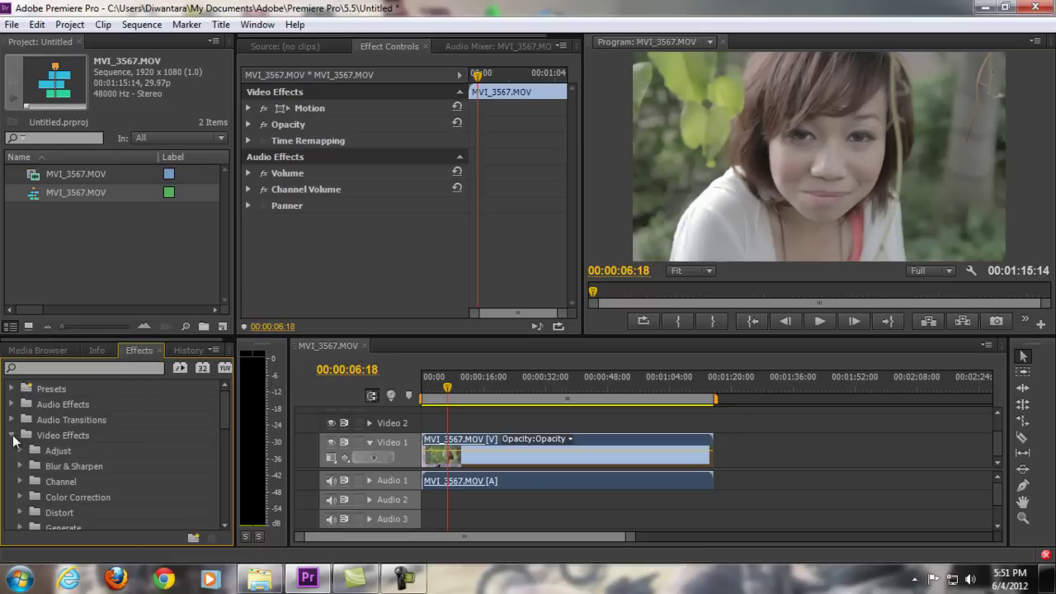
click(20, 496)
scroll(144, 438, down, 1)
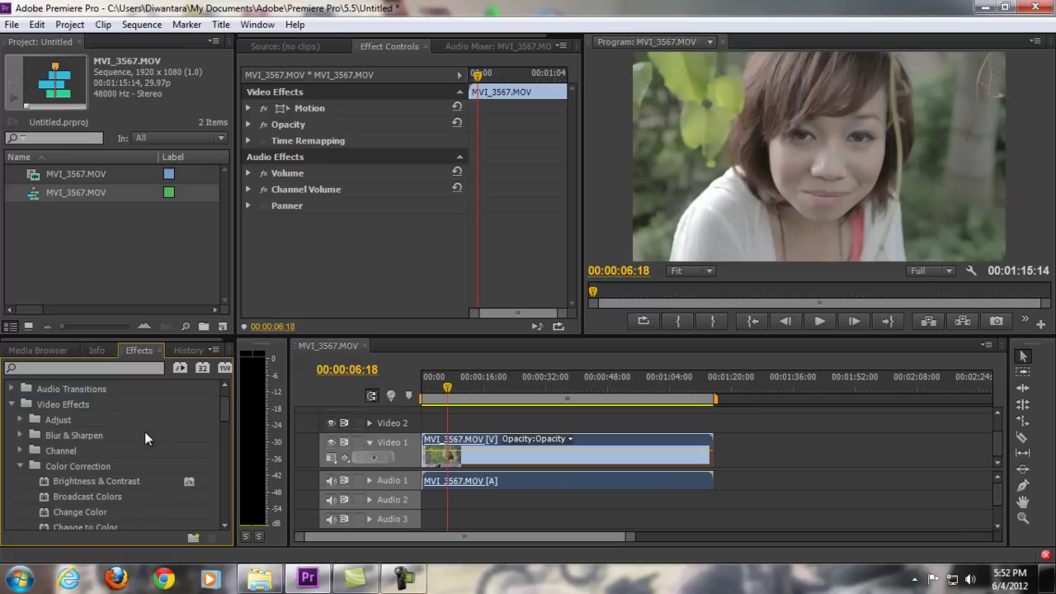
scroll(144, 437, down, 5)
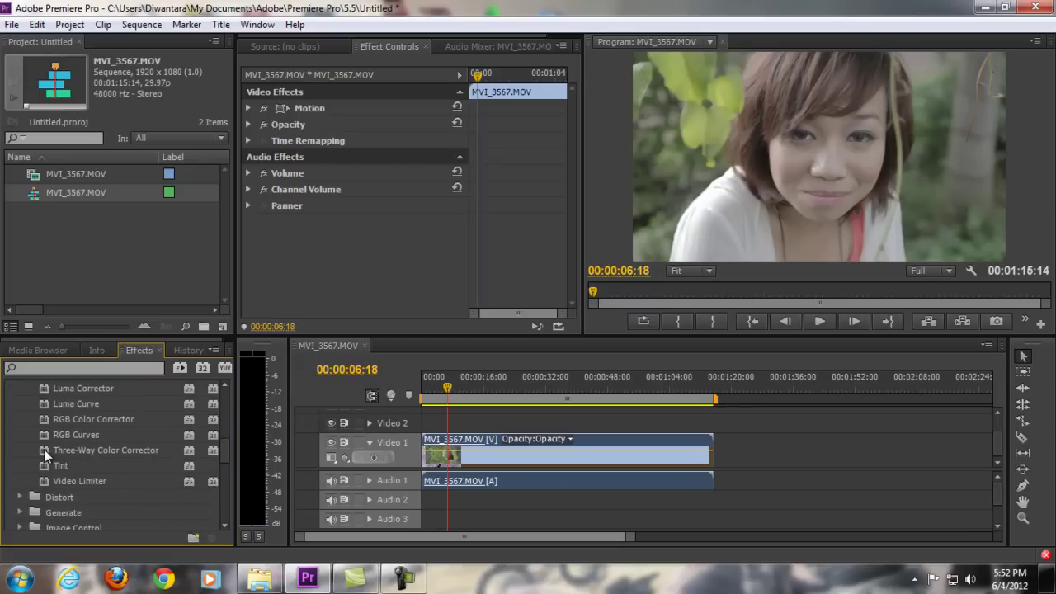
drag(45, 455, 491, 447)
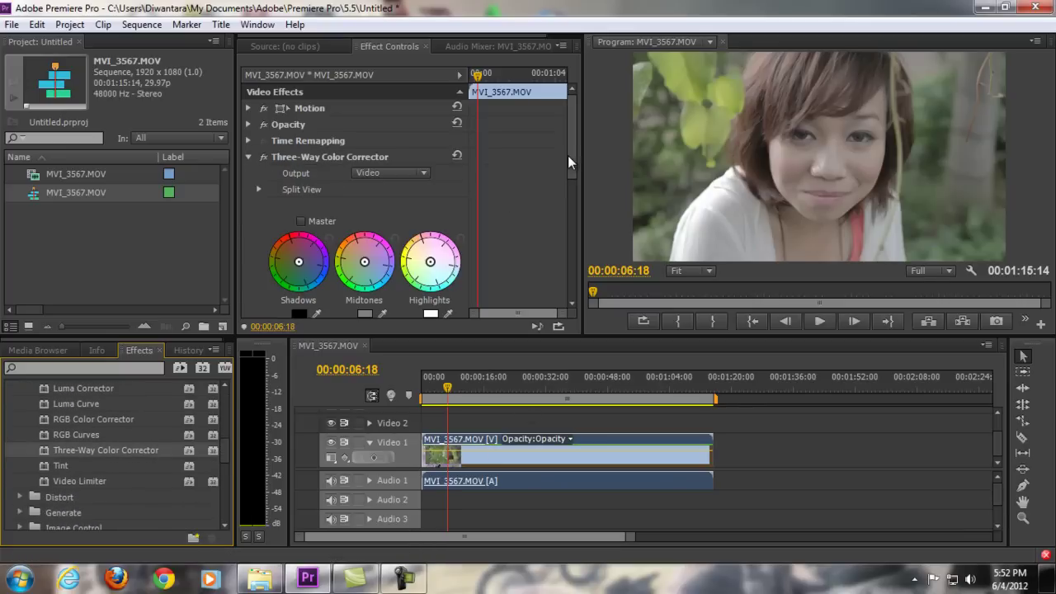
Try a warm shift on the Midtones wheel, then undo it to leave midtones neutral
scroll(569, 165, down, 2)
scroll(571, 175, down, 1)
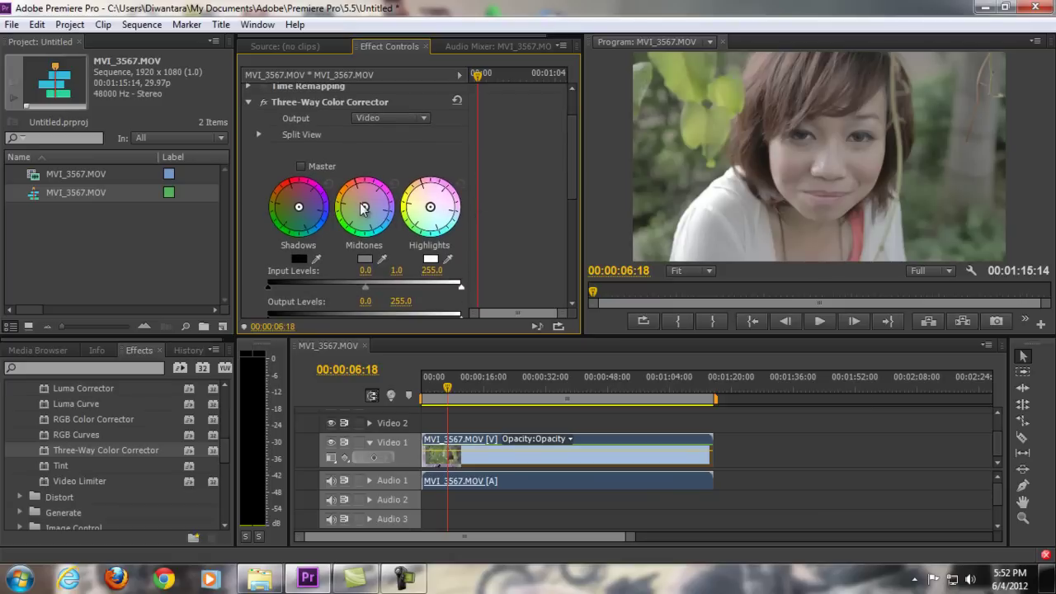
drag(365, 208, 355, 188)
key(ctrl+z)
scroll(575, 173, down, 2)
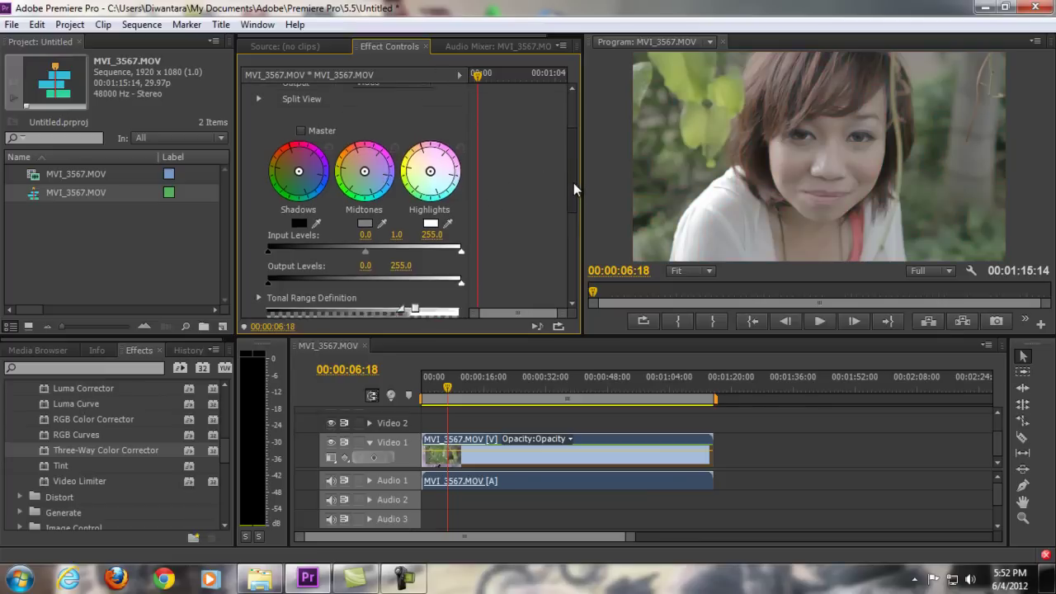
click(271, 26)
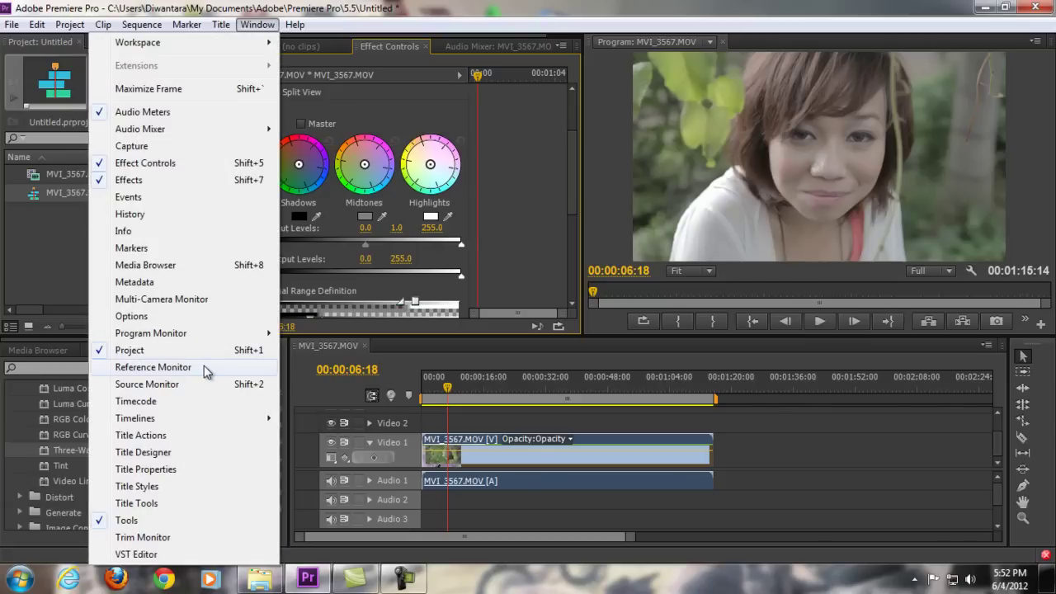
Open the Reference Monitor waveform scope and position it to the right, uncovering the project
click(170, 372)
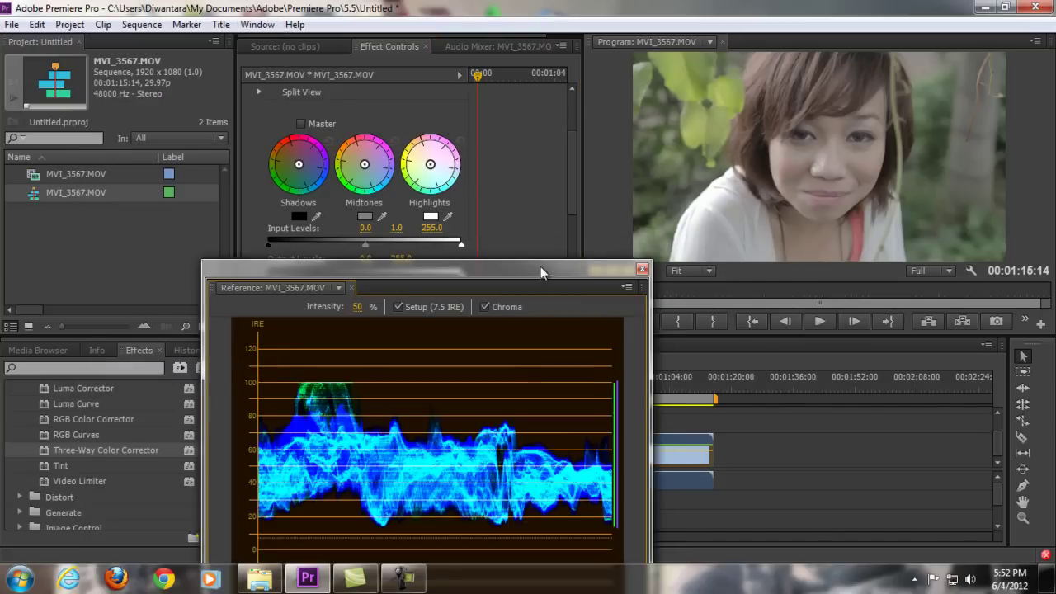
drag(540, 266, 352, 116)
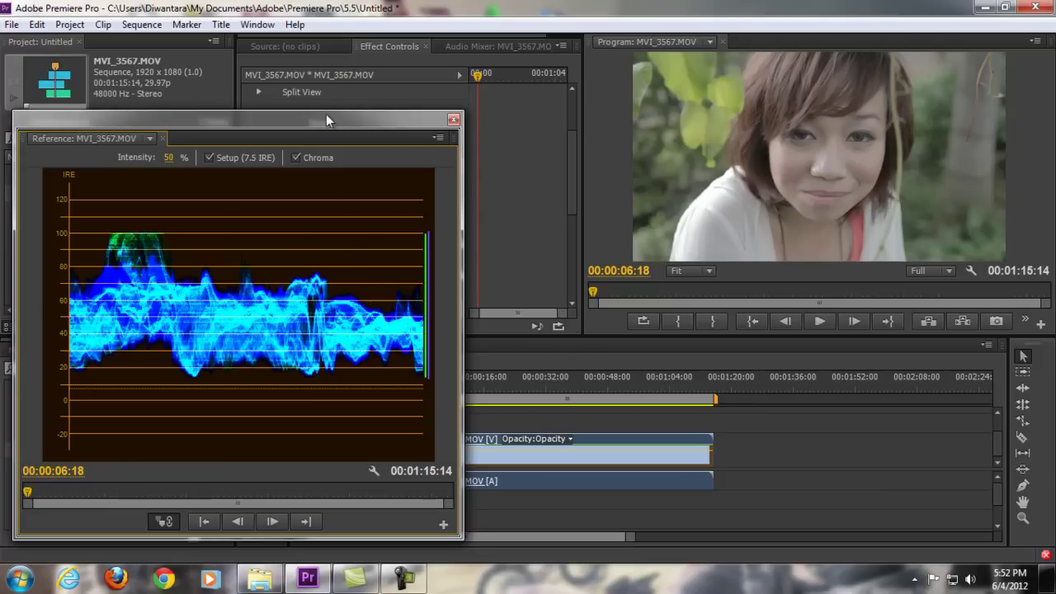
drag(318, 117, 296, 102)
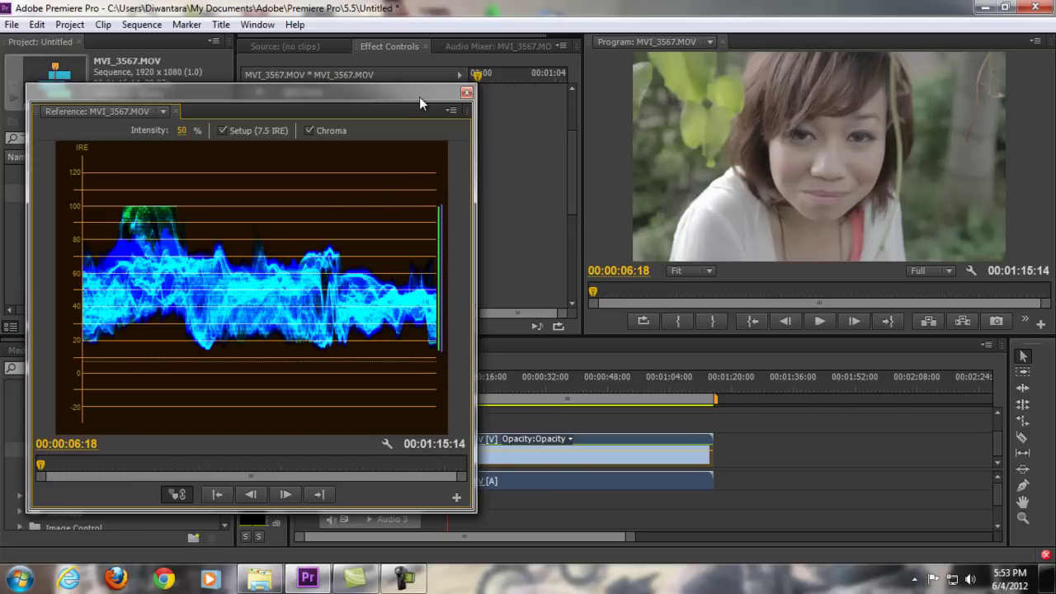
drag(419, 97, 561, 103)
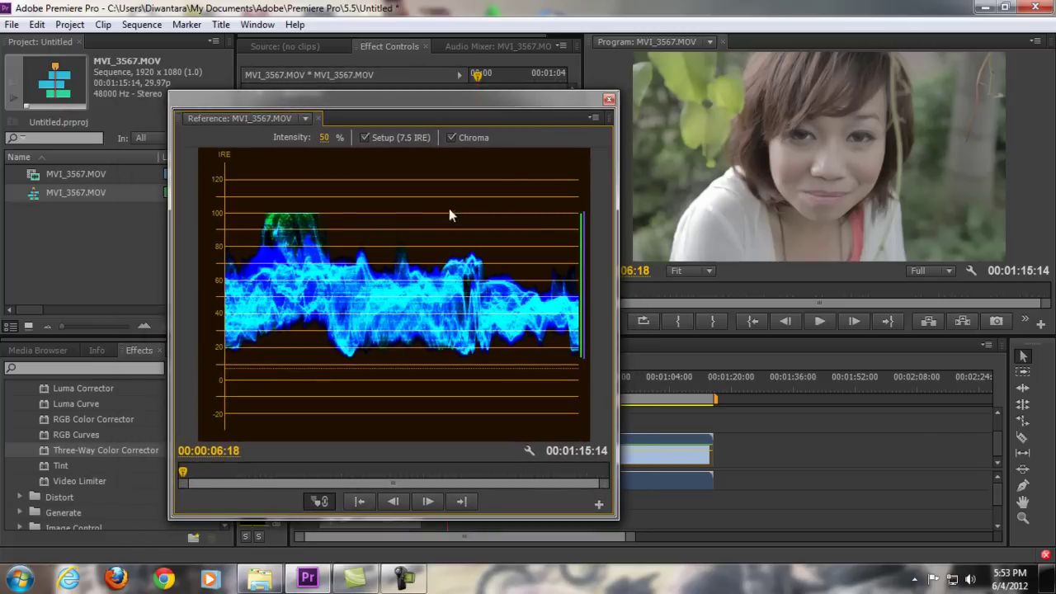
Move the scope aside and set Input Levels to black 43.9 and white 213.2
drag(488, 95, 912, 281)
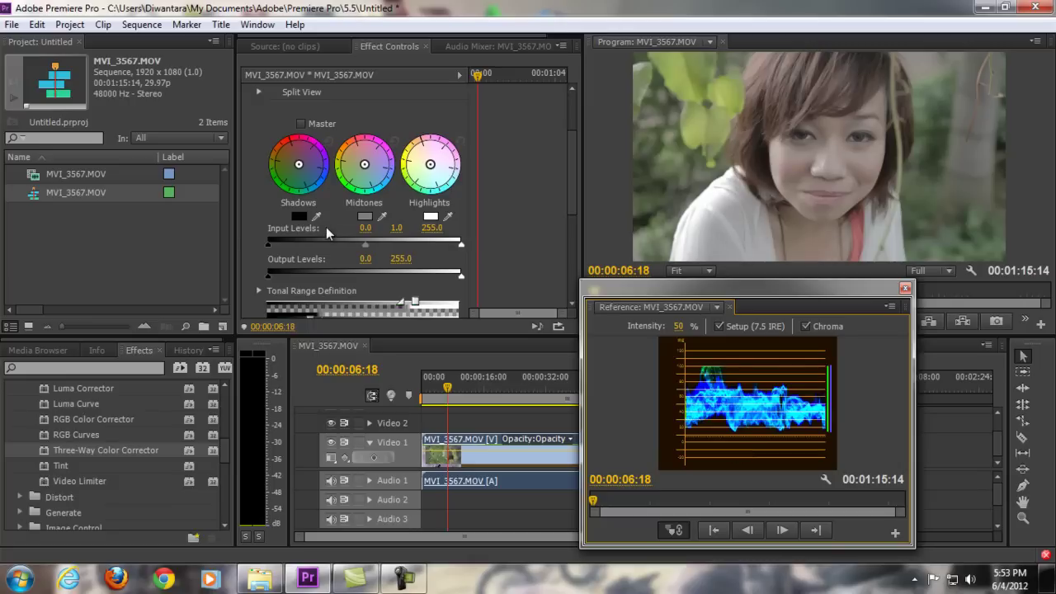
drag(572, 142, 571, 167)
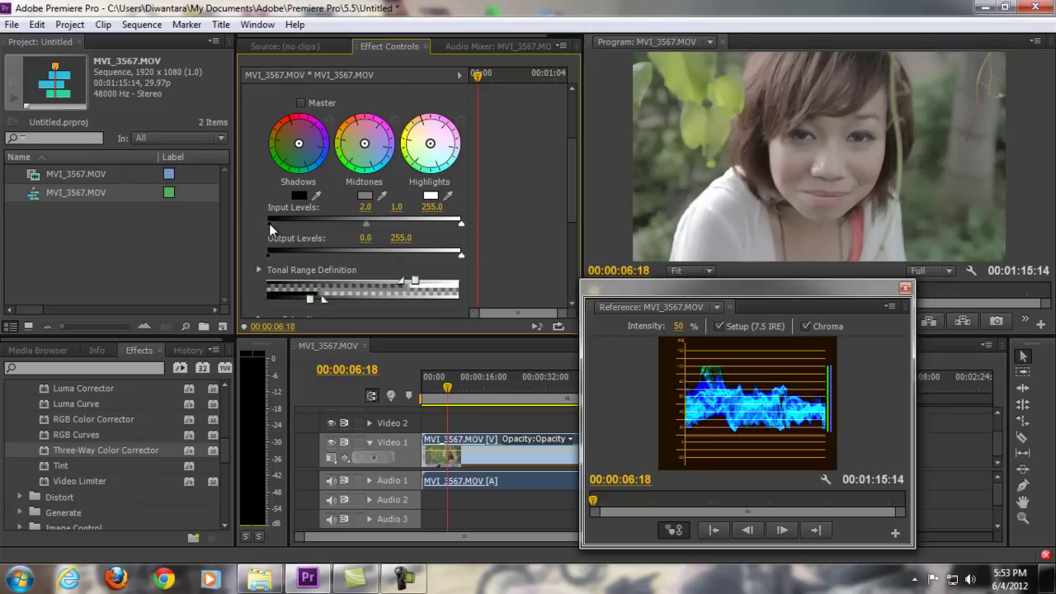
drag(272, 223, 275, 223)
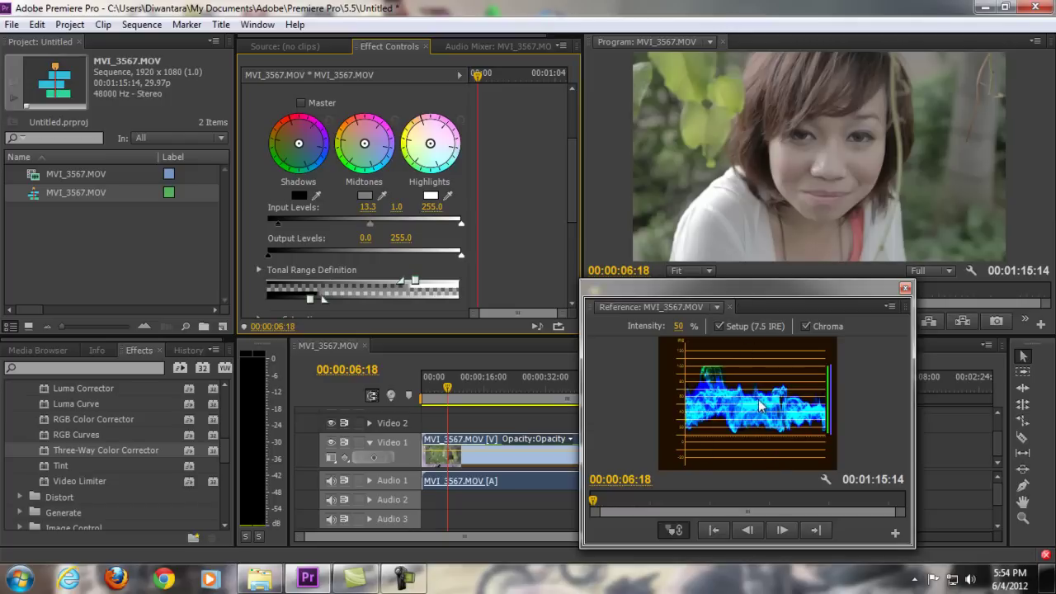
drag(277, 223, 302, 229)
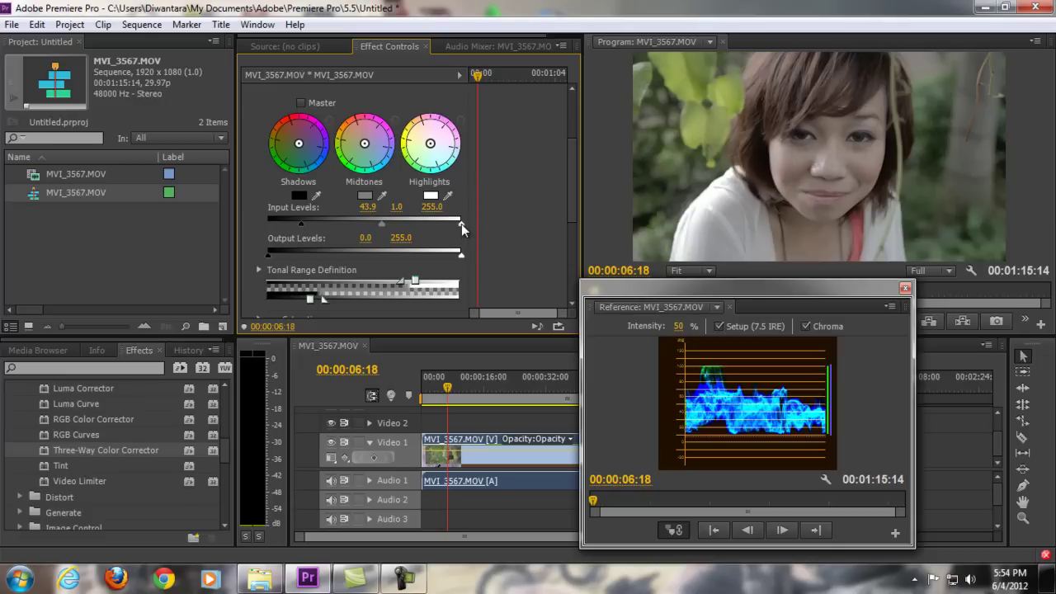
drag(461, 224, 429, 224)
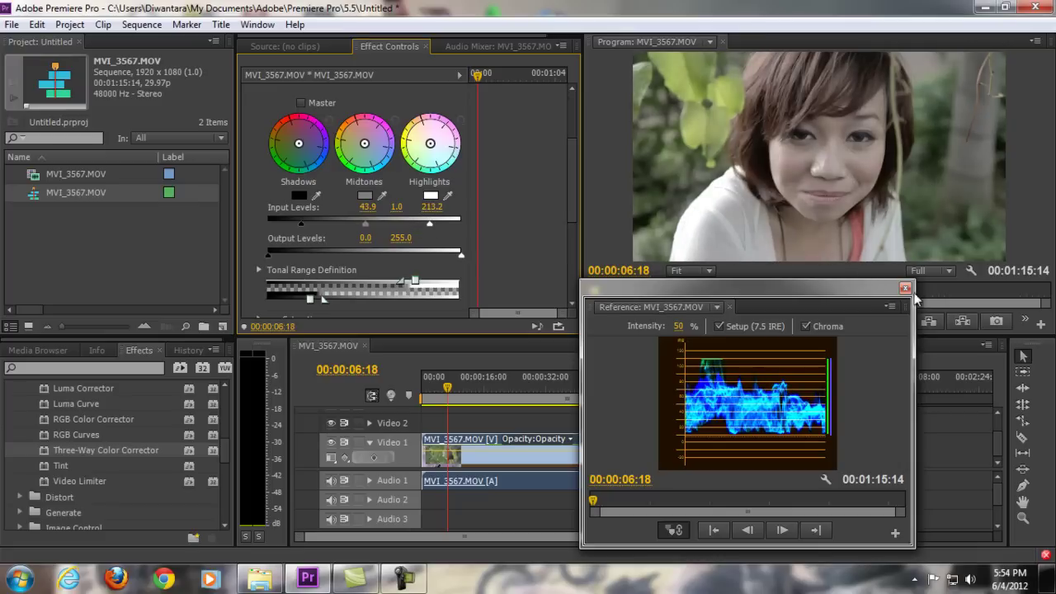
drag(898, 293, 839, 231)
Close the waveform window, preview a later frame, and drop the white input level to 190.7
click(826, 223)
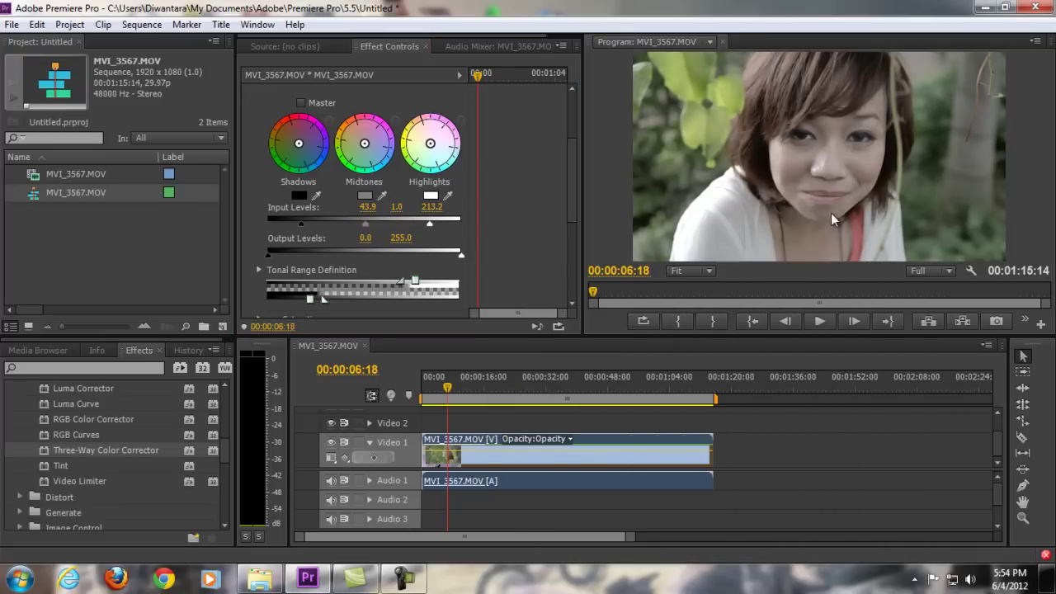
click(552, 389)
drag(552, 389, 576, 388)
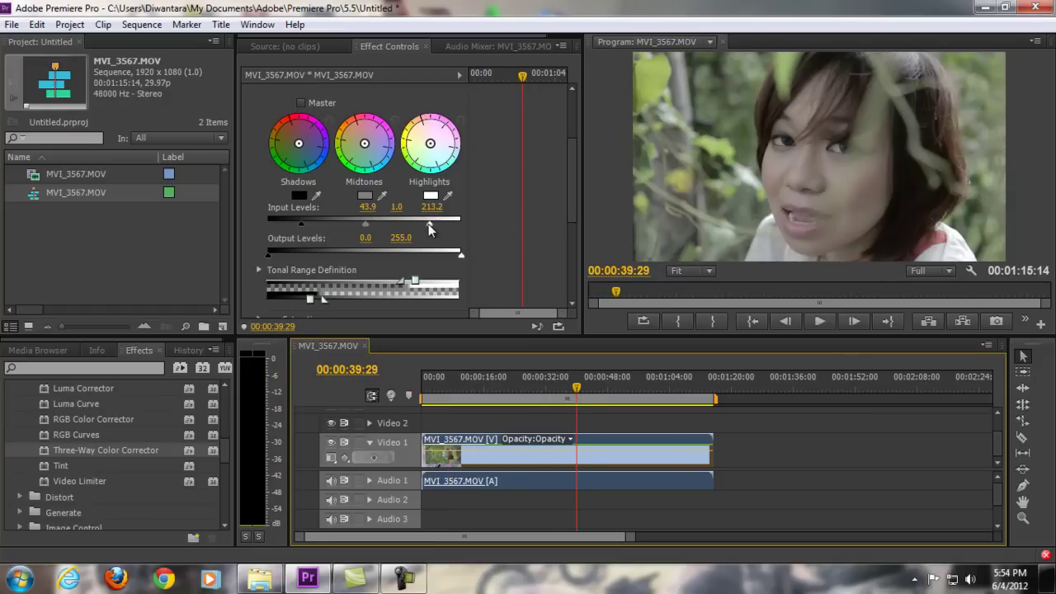
drag(429, 223, 417, 231)
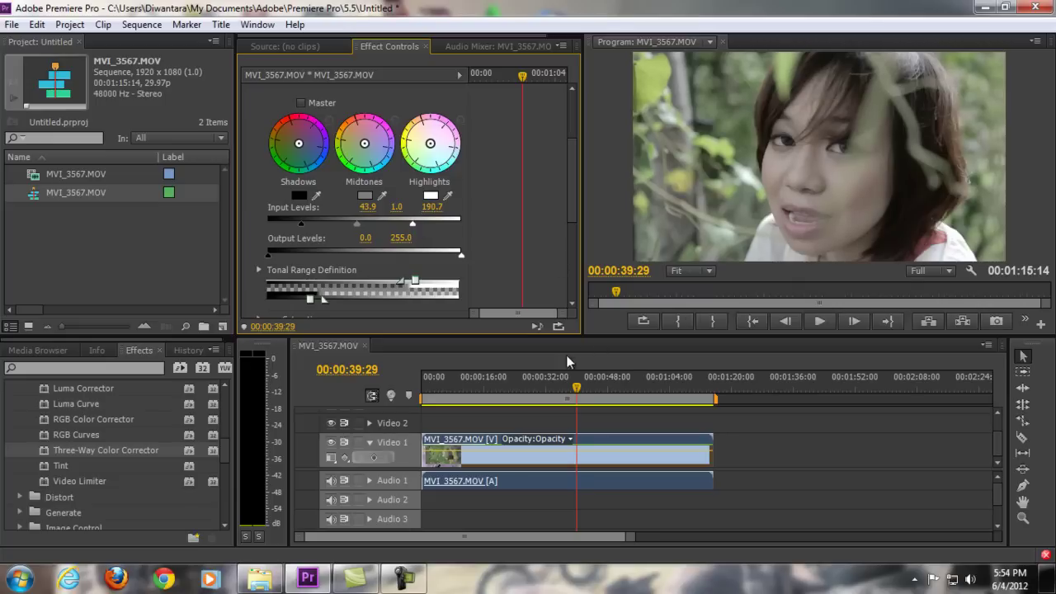
drag(536, 381, 448, 389)
scroll(363, 162, up, 3)
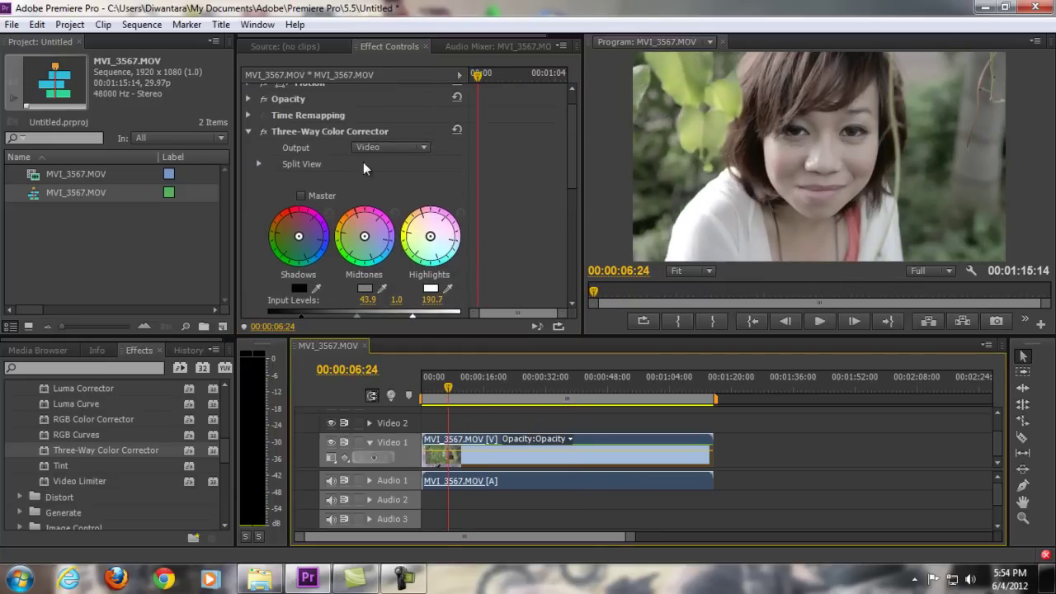
click(264, 132)
click(265, 133)
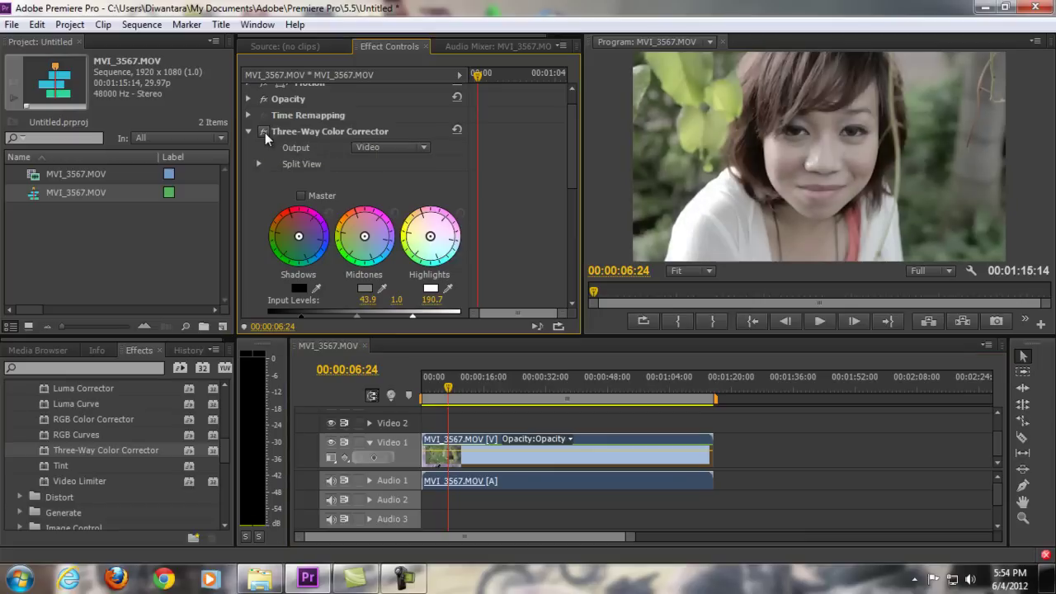
click(265, 133)
click(265, 133)
click(265, 133)
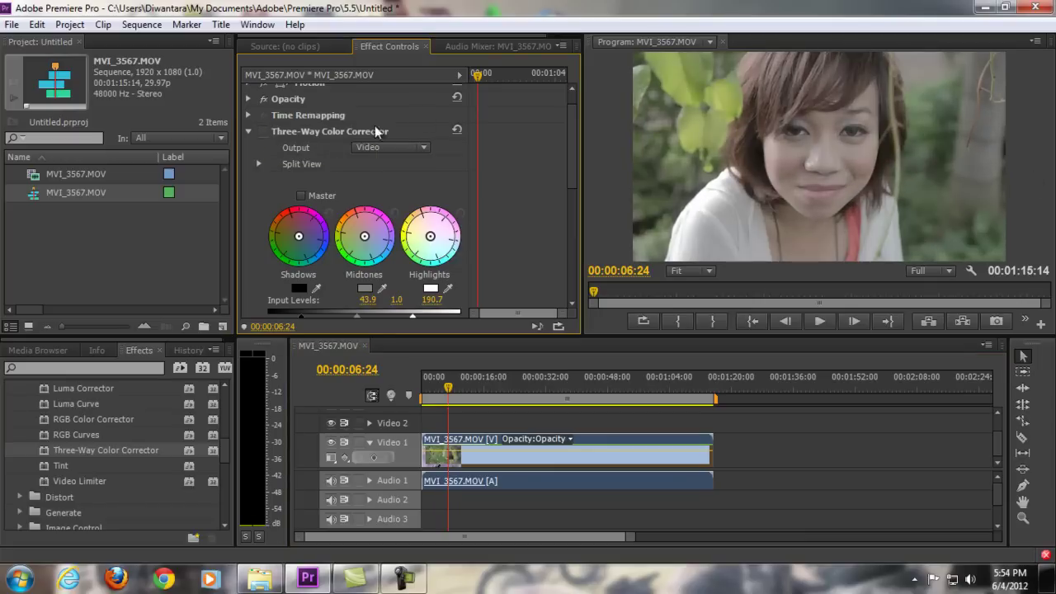
click(264, 133)
click(265, 133)
click(265, 133)
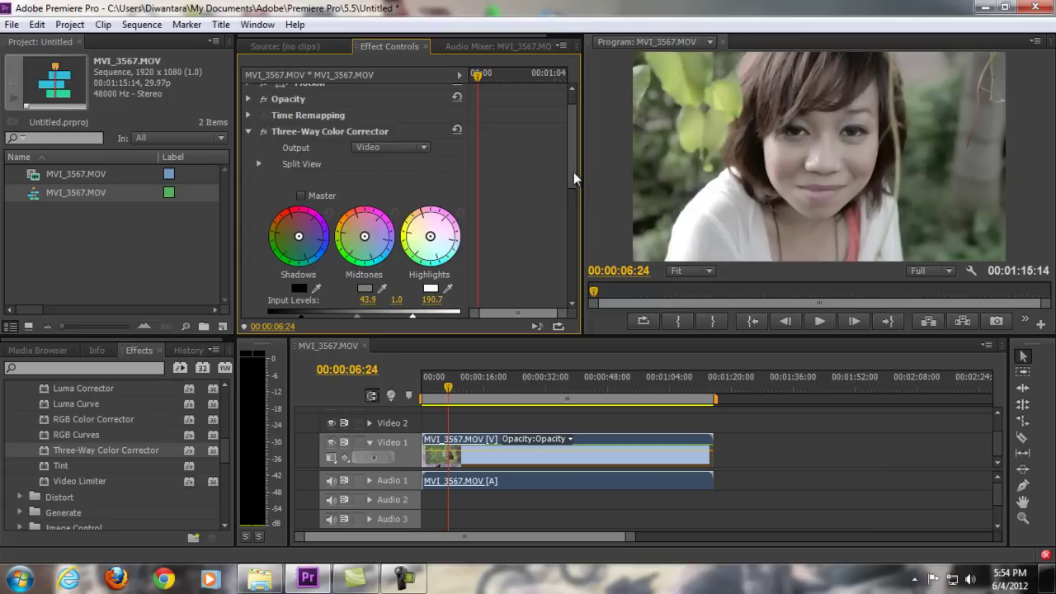
drag(573, 173, 568, 228)
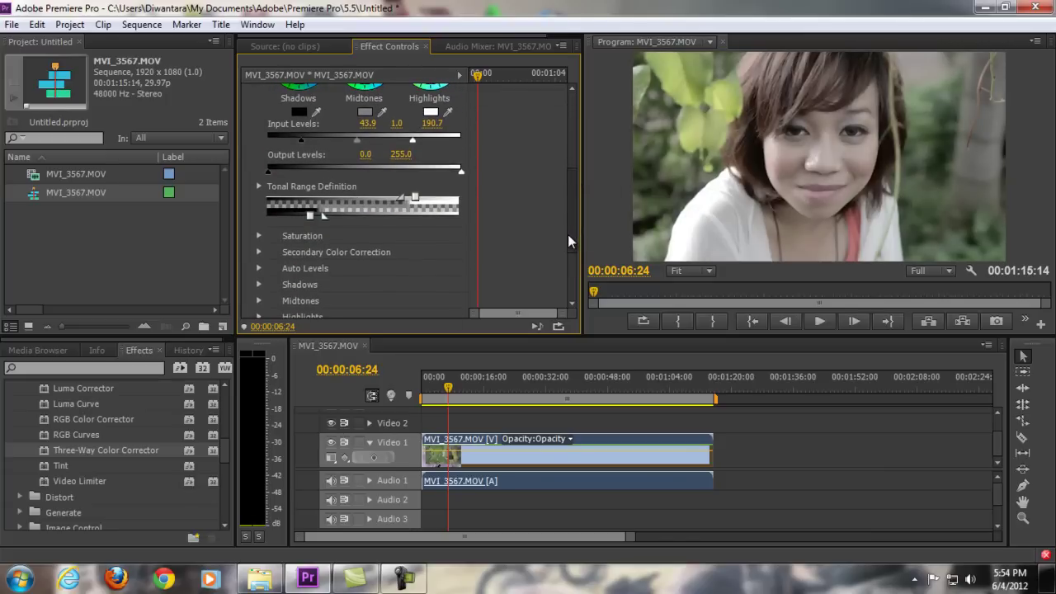
drag(567, 235, 568, 247)
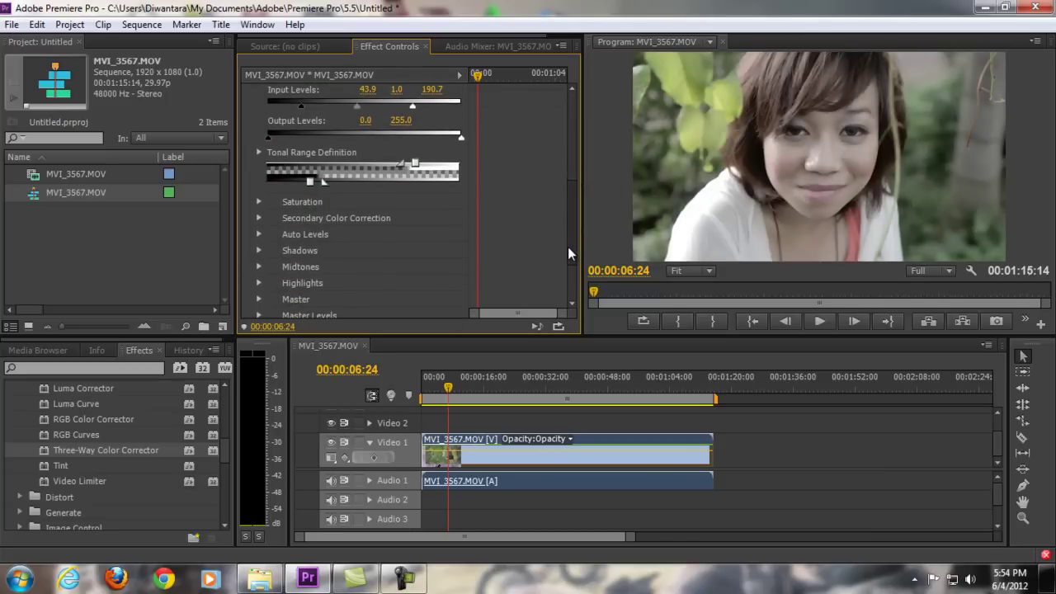
Set Master and Shadow Saturation to 200, Midtone to 166 and Highlight to 137, previewing frames
click(259, 202)
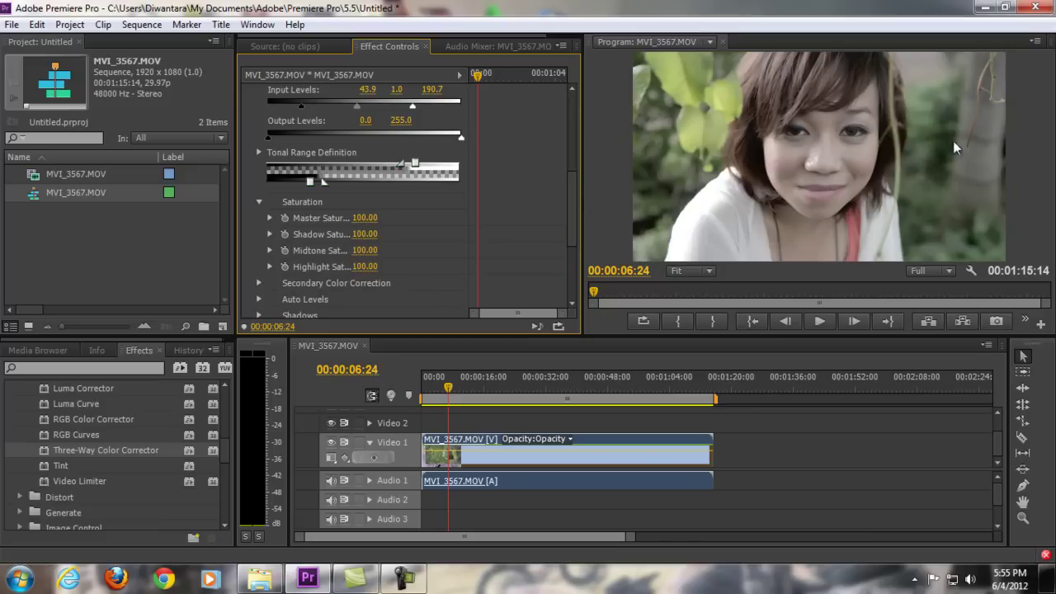
drag(371, 221, 698, 222)
drag(380, 218, 429, 220)
drag(373, 257, 462, 261)
mouse_move(382, 270)
mouse_down()
mouse_move(415, 269)
mouse_move(402, 272)
mouse_up()
mouse_move(448, 387)
mouse_down()
mouse_move(423, 392)
mouse_move(453, 388)
mouse_up()
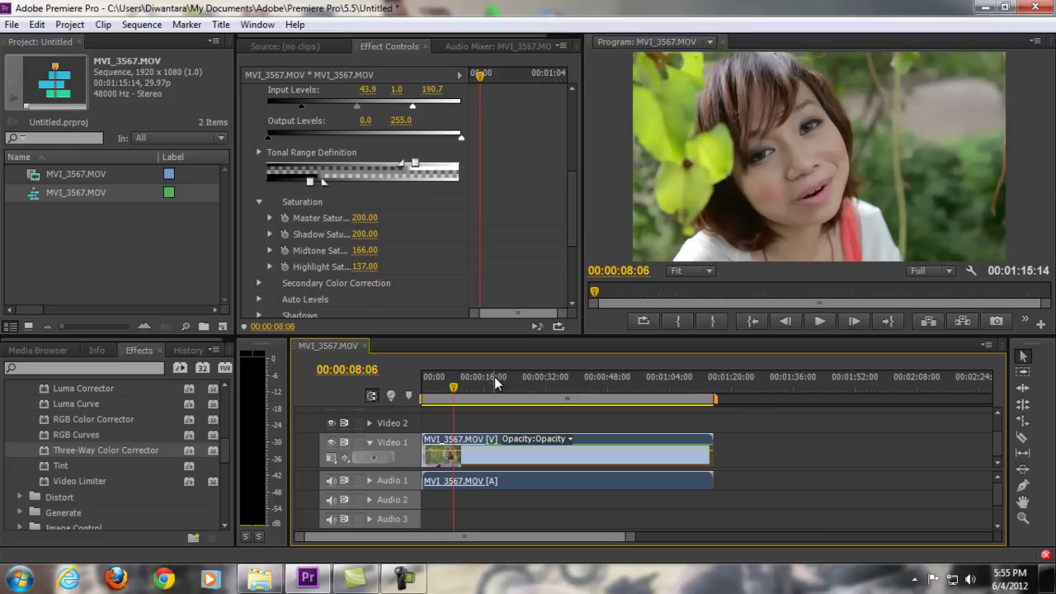
drag(482, 387, 476, 388)
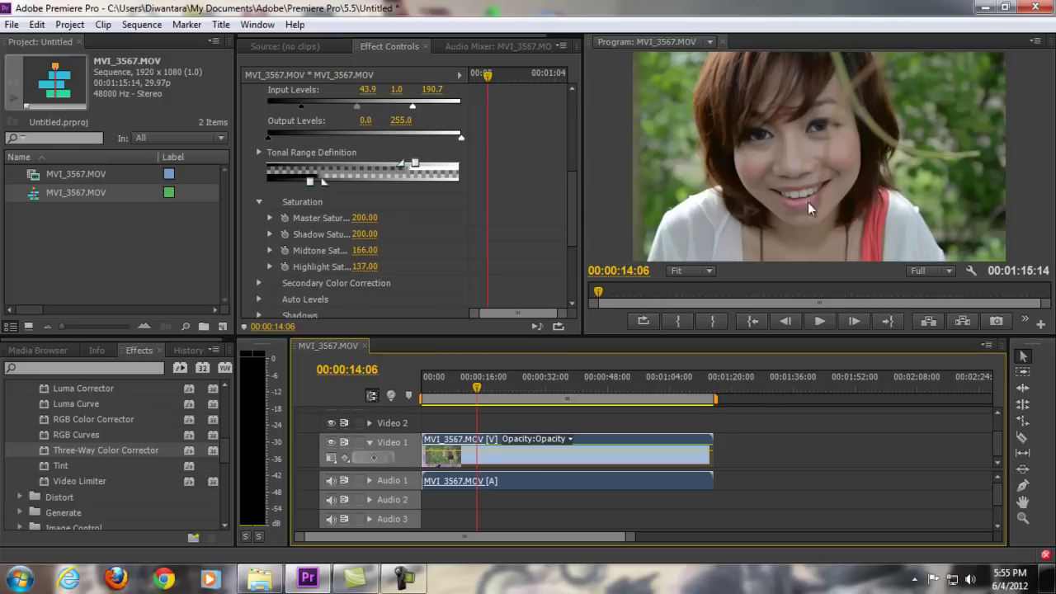
drag(574, 222, 583, 120)
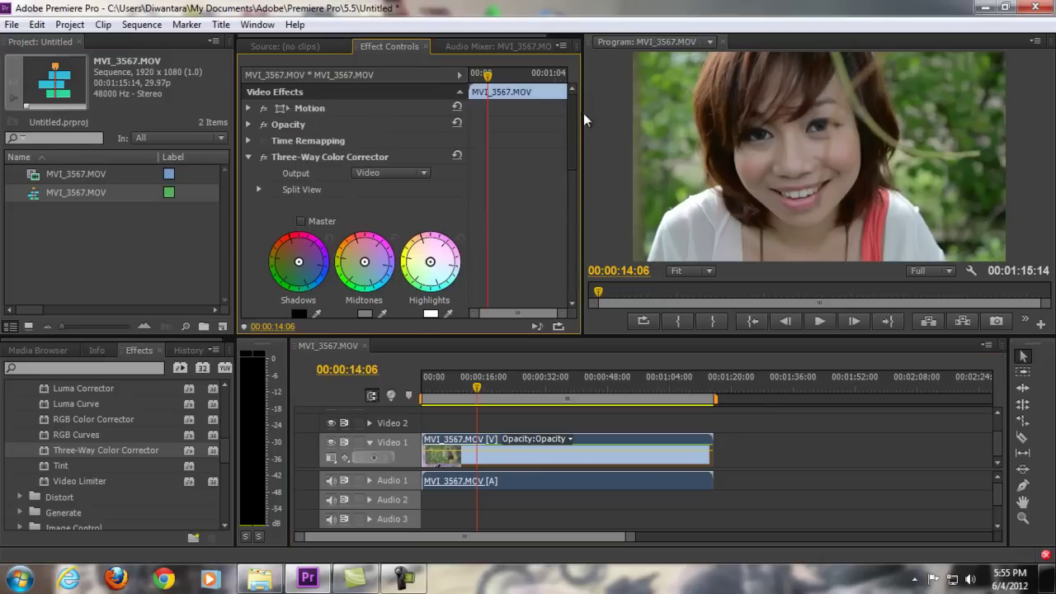
click(261, 156)
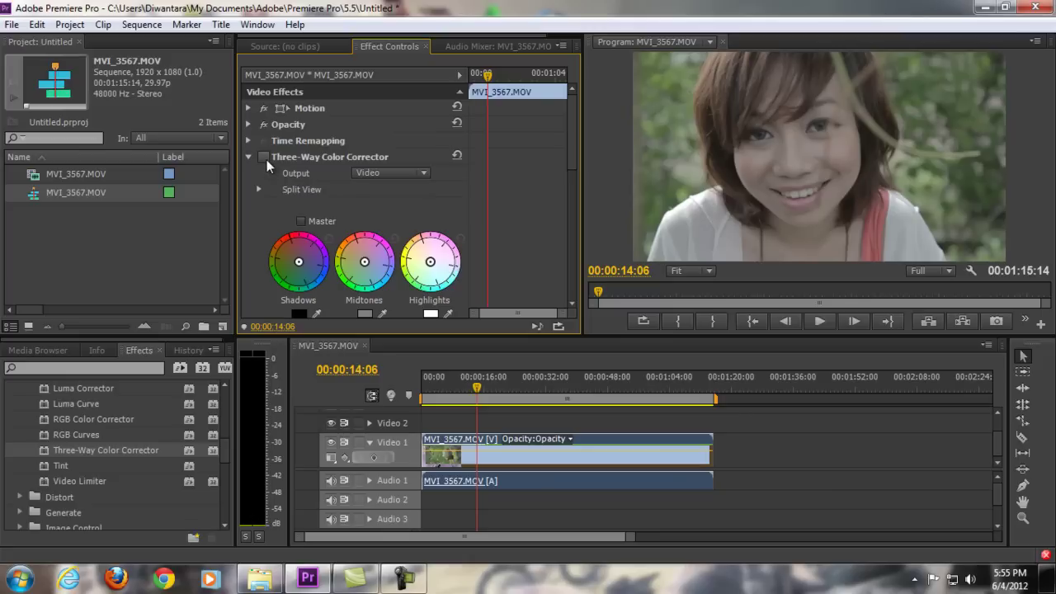
click(267, 159)
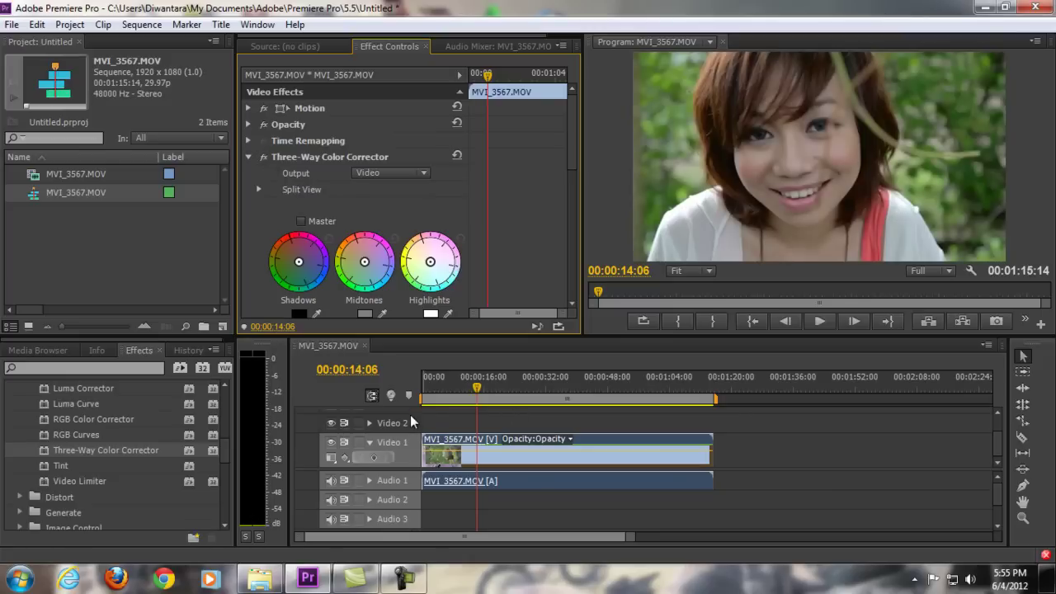
drag(496, 387, 640, 388)
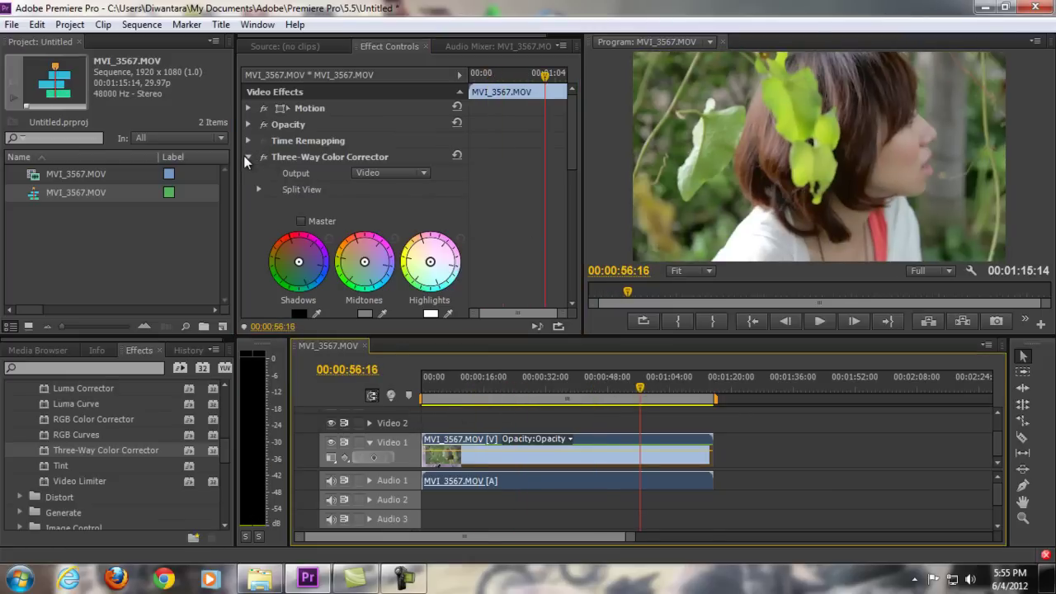
click(246, 157)
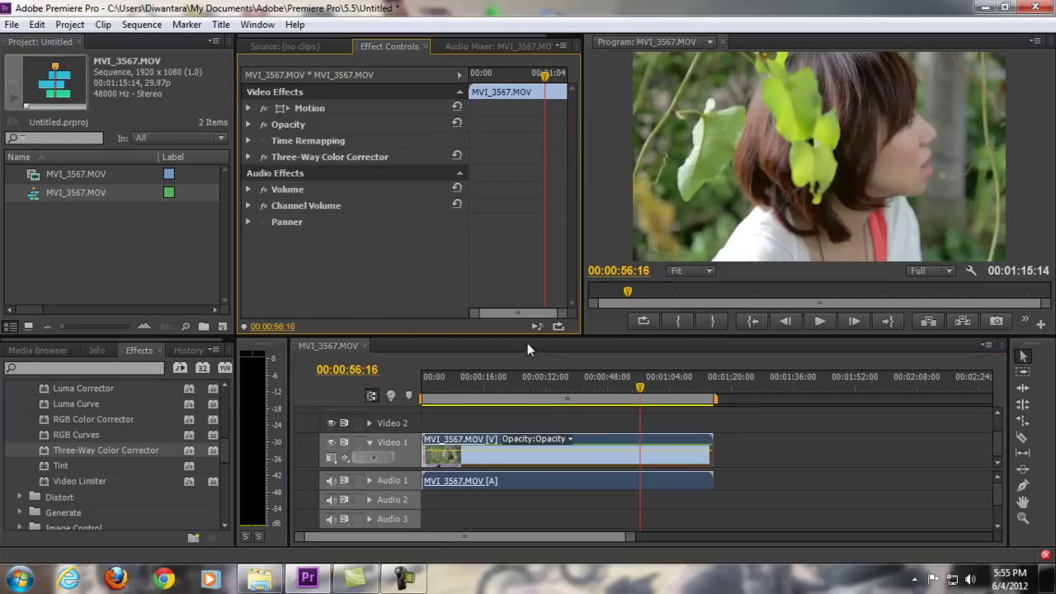
click(538, 381)
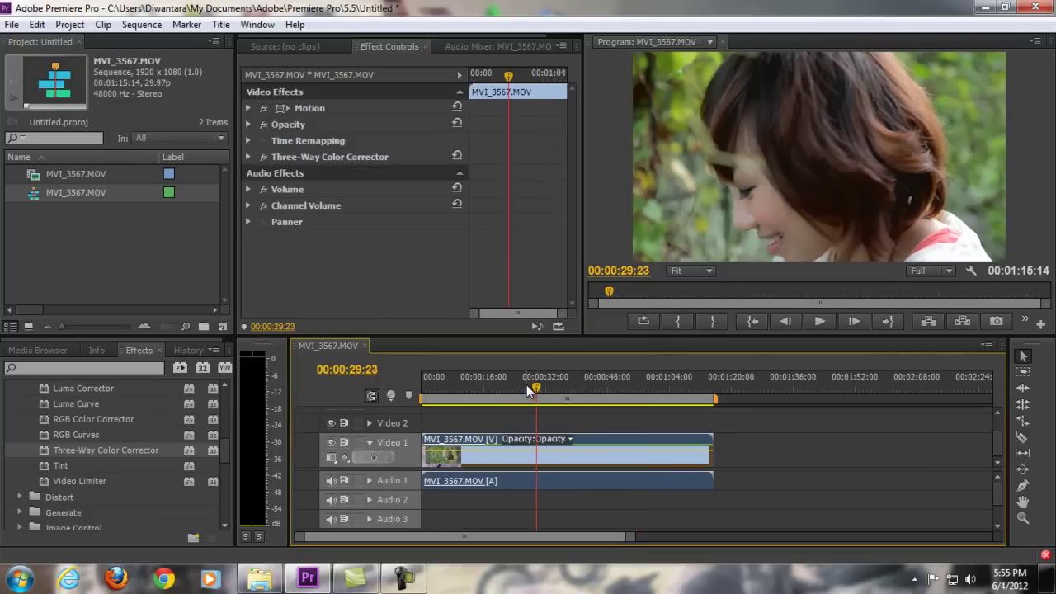
drag(489, 388, 439, 391)
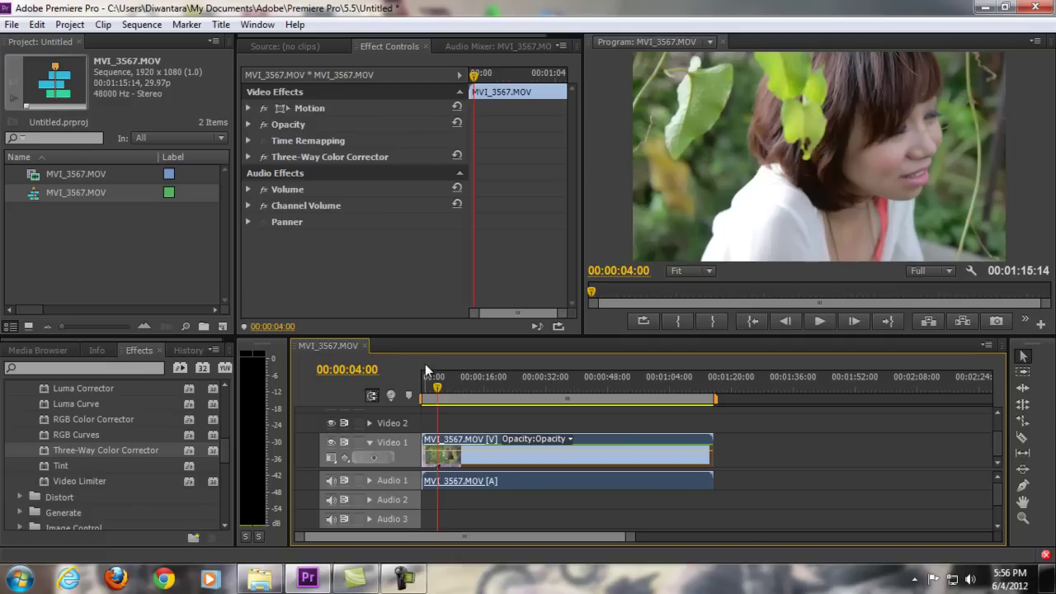
Collapse Color Correction, expand Magic Bullet Mojo, and drag Mojo onto the MVI_3567.MOV clip
scroll(84, 475, up, 5)
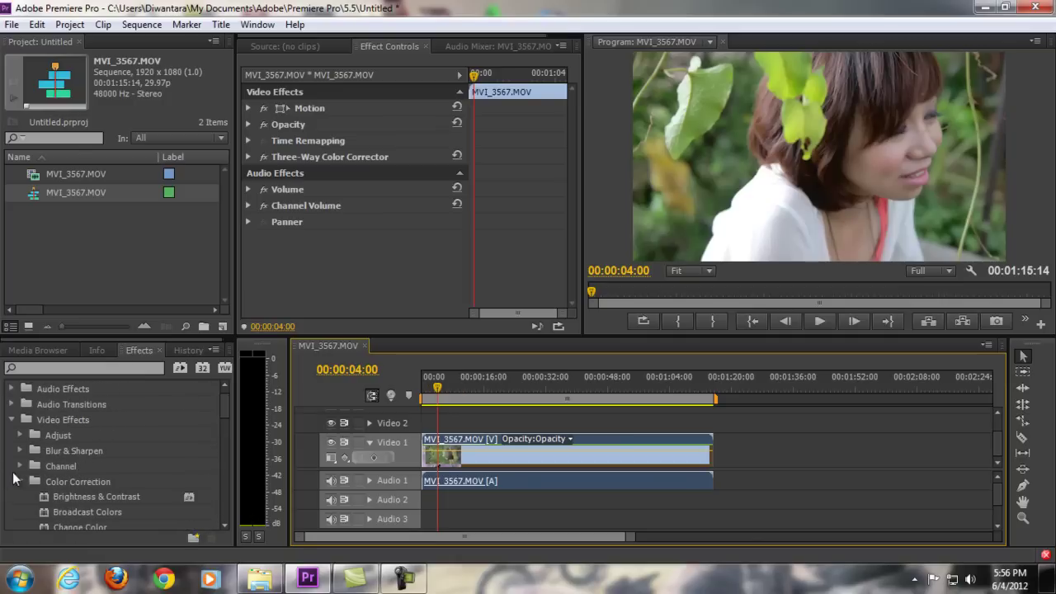
click(19, 481)
drag(223, 412, 229, 459)
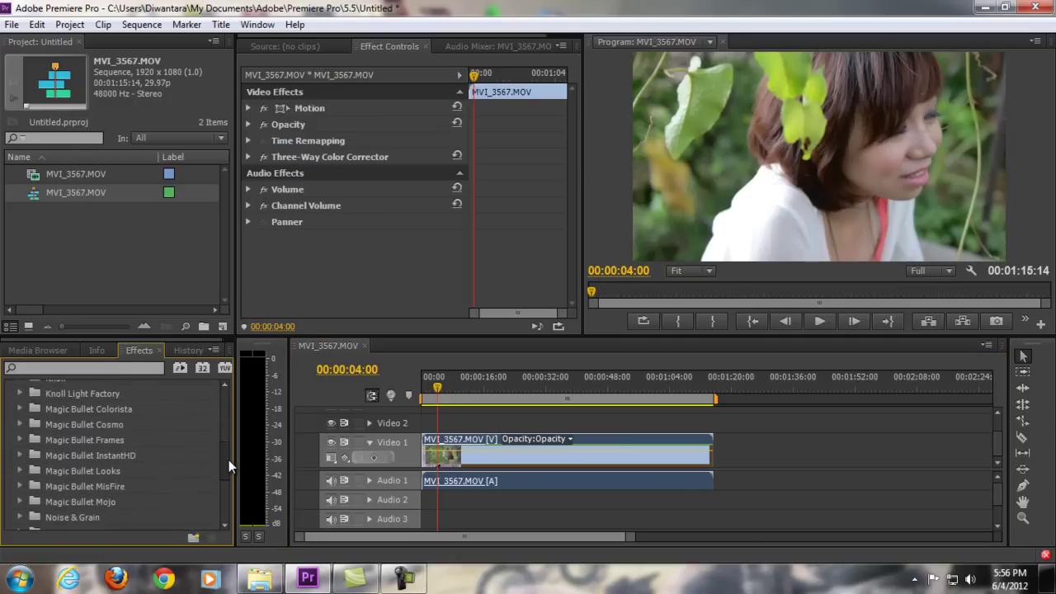
click(19, 471)
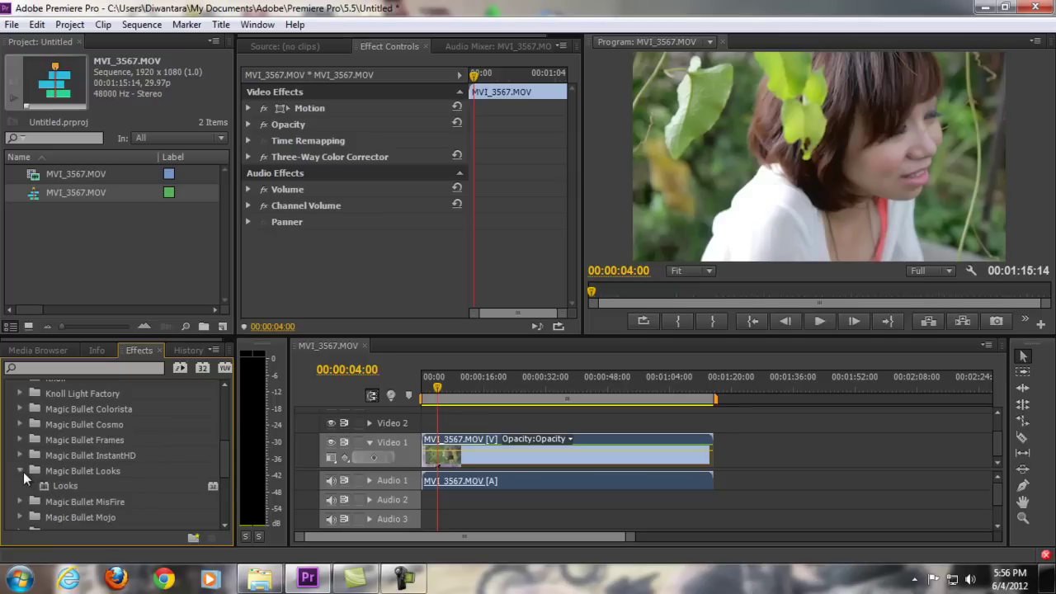
click(20, 471)
click(18, 502)
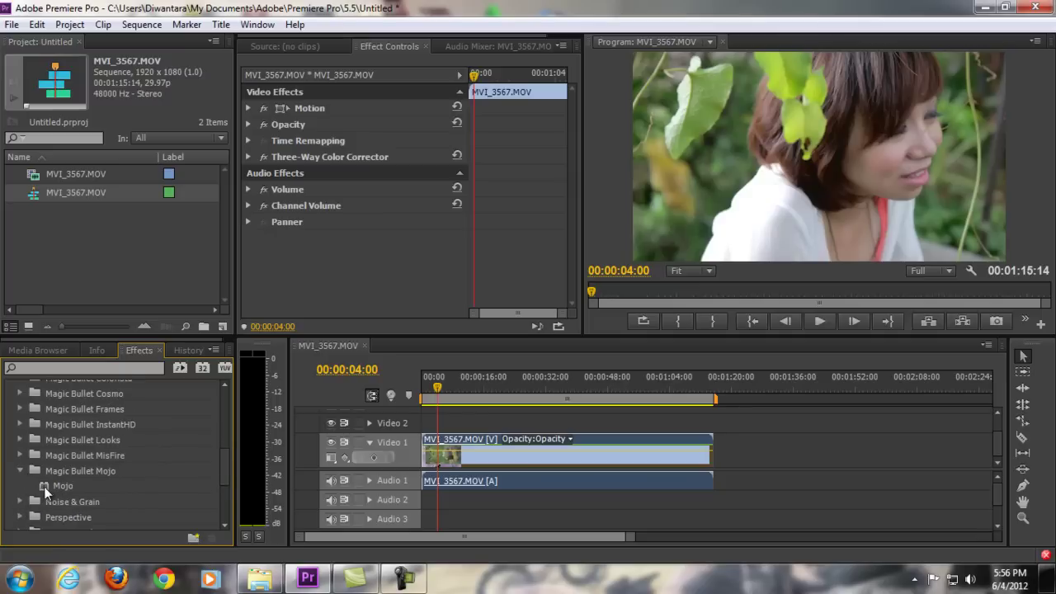
click(55, 486)
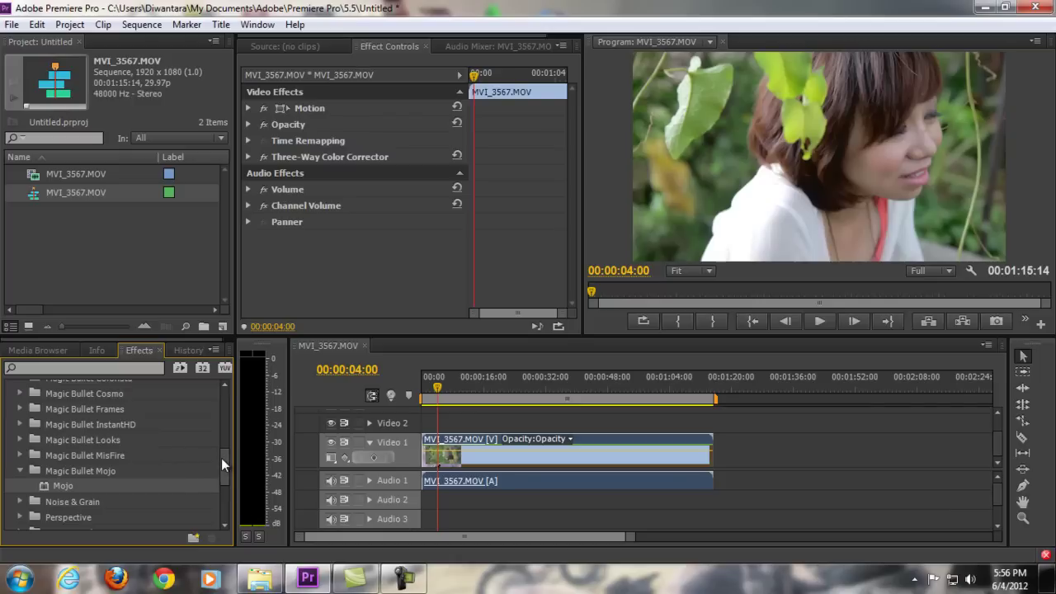
mouse_move(221, 457)
mouse_down()
mouse_move(221, 414)
mouse_move(223, 459)
mouse_up()
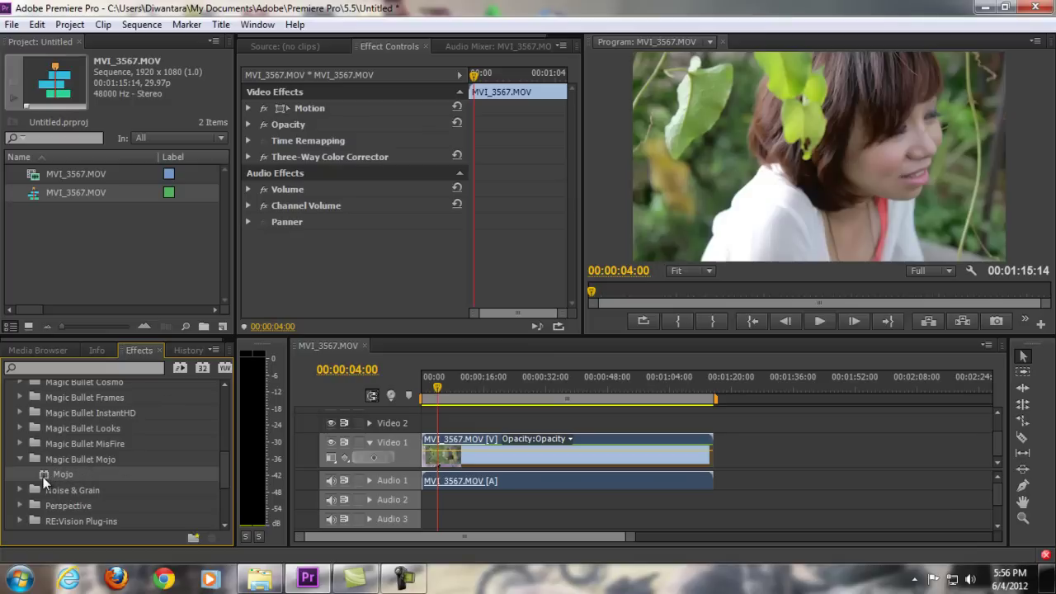
drag(43, 477, 544, 442)
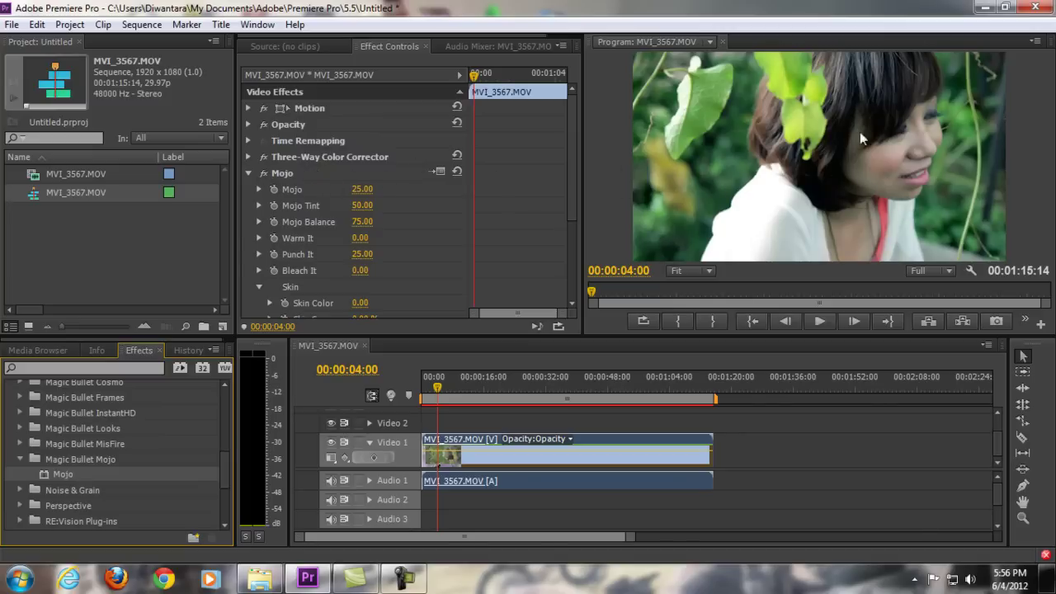
click(478, 382)
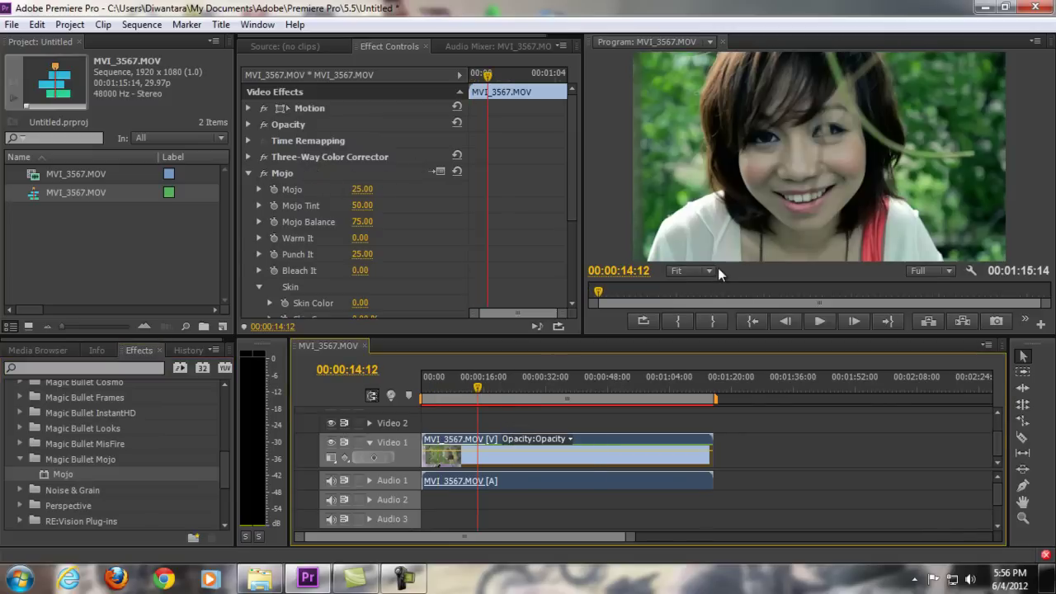
click(453, 382)
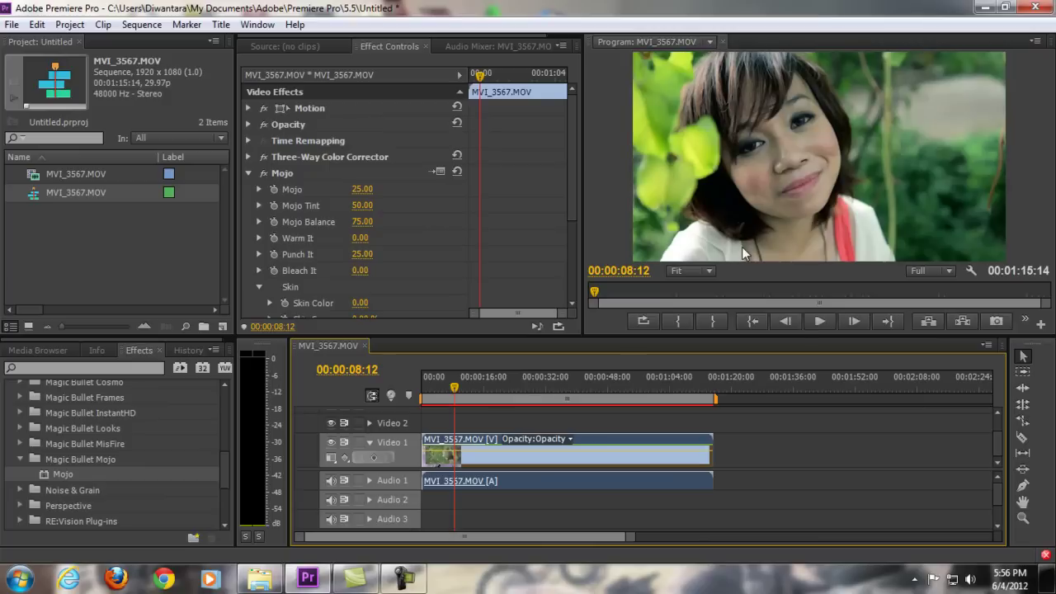
drag(450, 381, 436, 383)
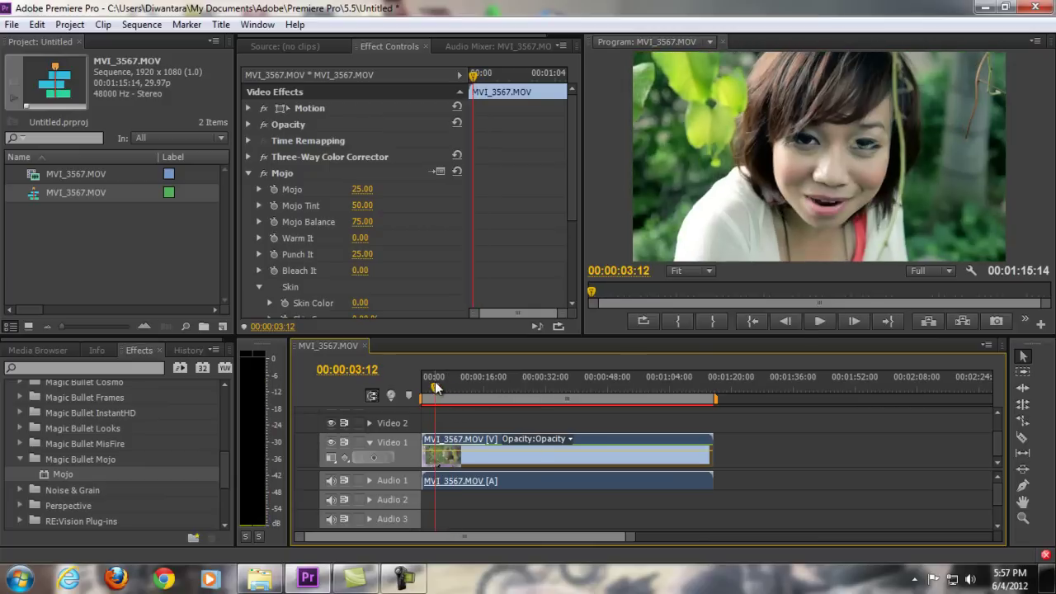
click(452, 384)
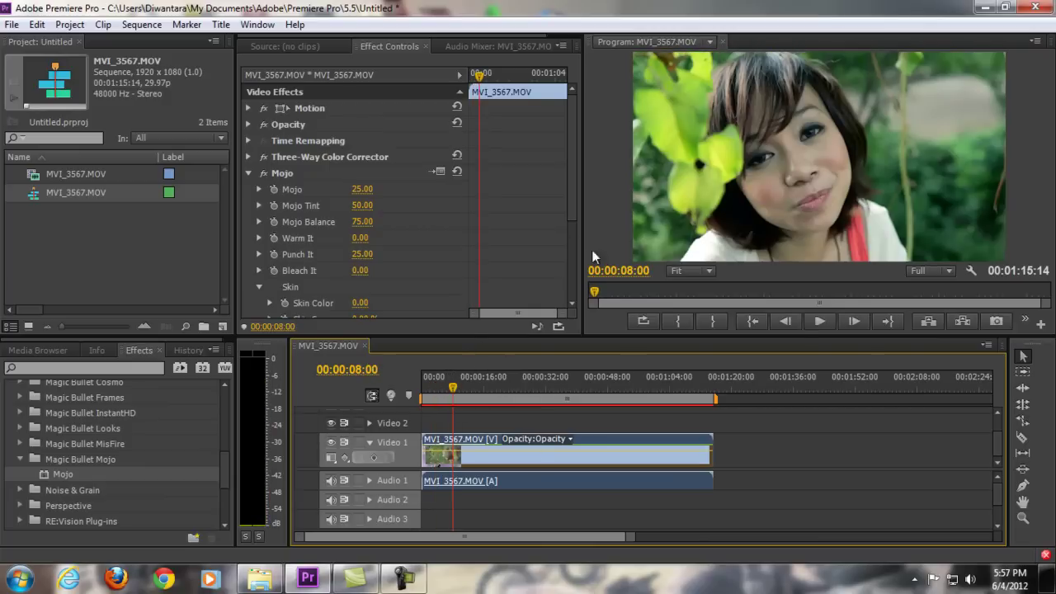
drag(570, 202, 572, 239)
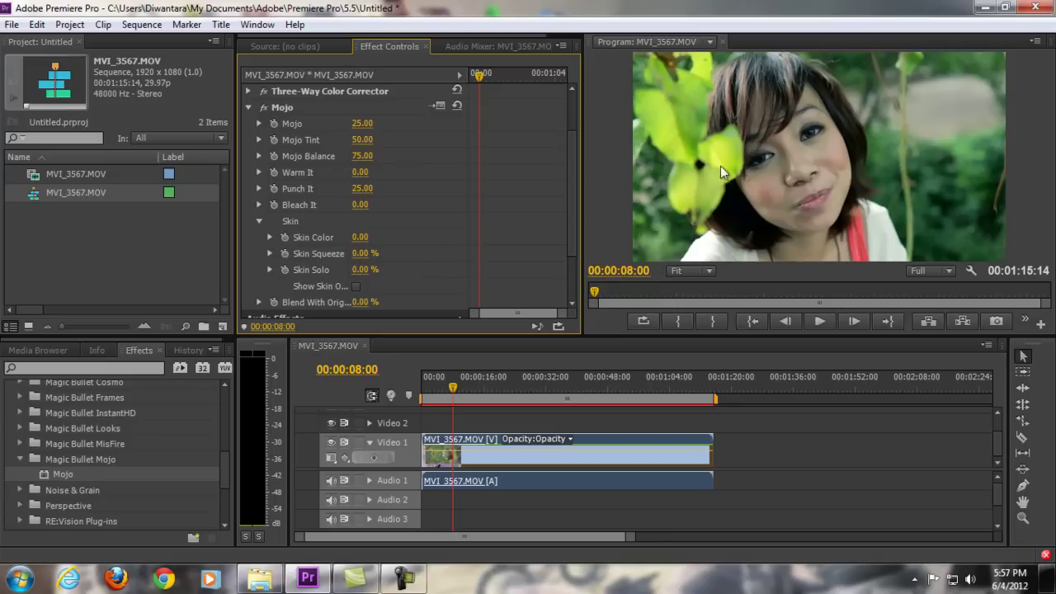
Check frames around 5 and 14 seconds and raise the Mojo amount to 43
click(441, 386)
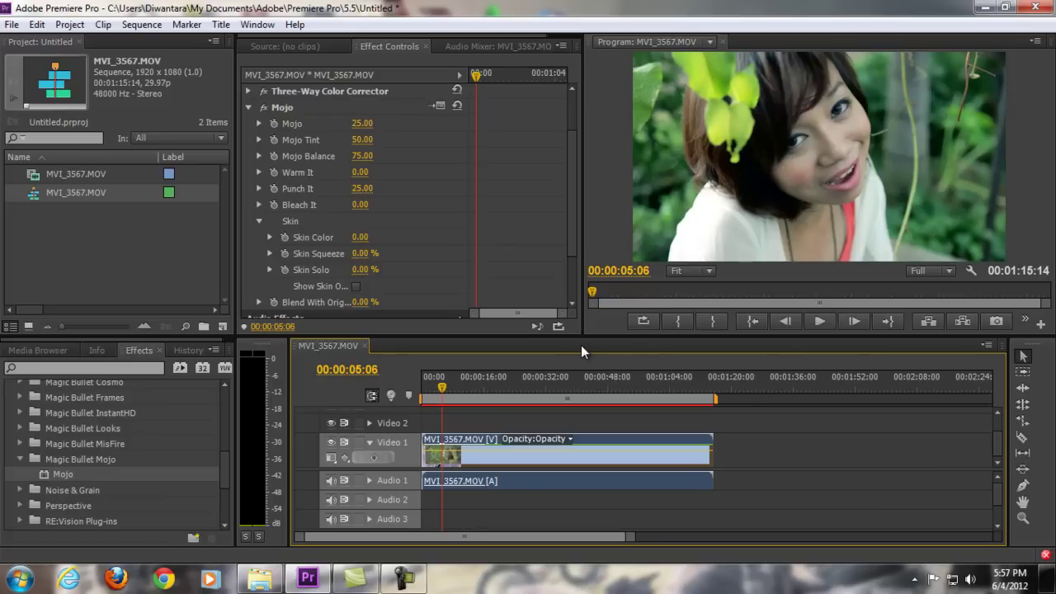
drag(468, 389, 476, 384)
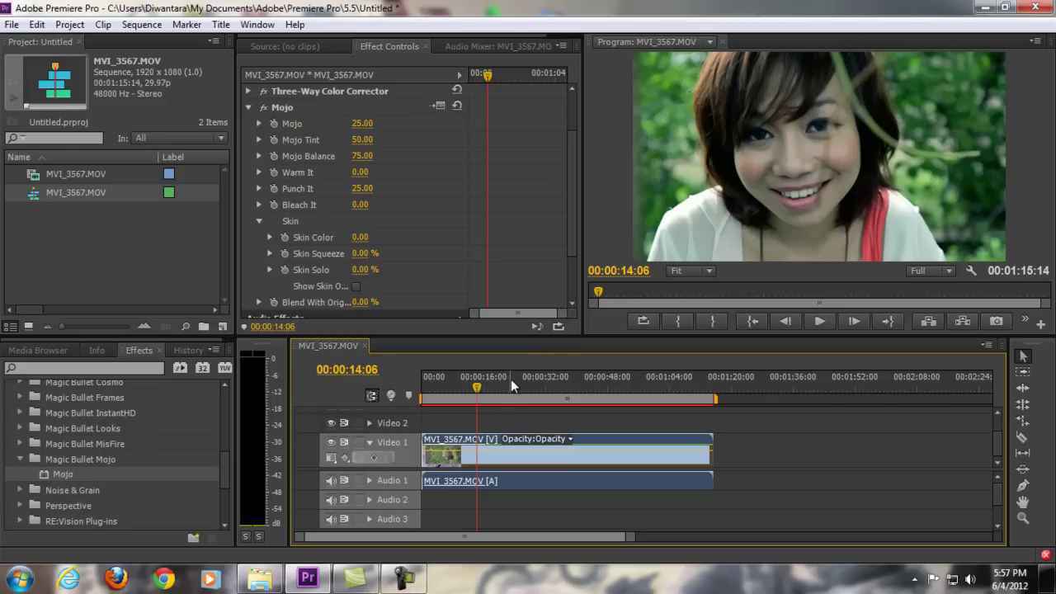
mouse_move(362, 124)
mouse_down()
mouse_move(456, 130)
mouse_move(374, 136)
mouse_up()
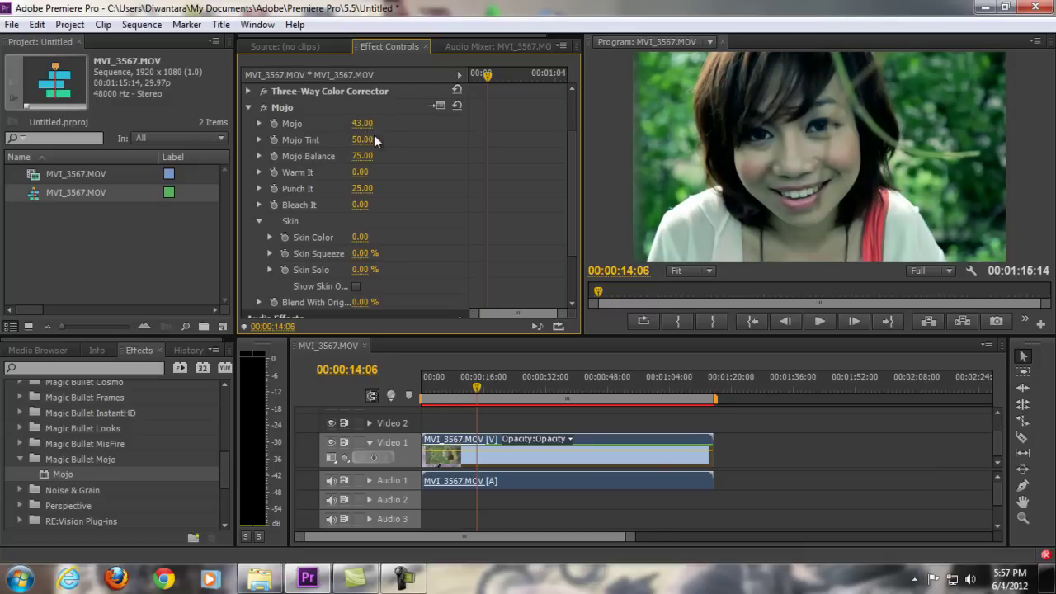
Review frames from early on to 36 seconds, then lower Punch It to -37 at 18:05
drag(440, 386, 436, 384)
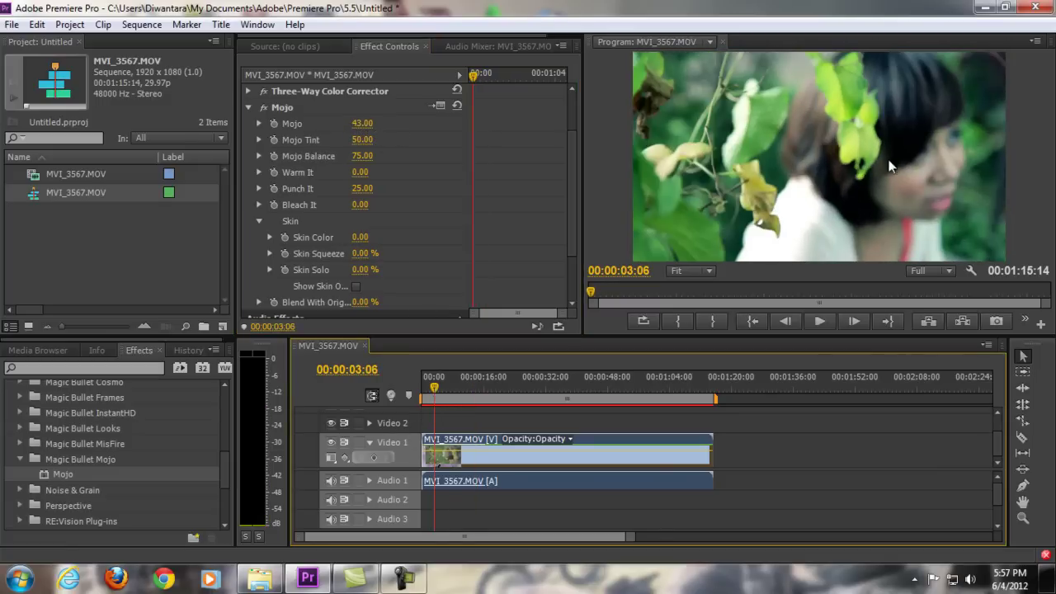
click(509, 383)
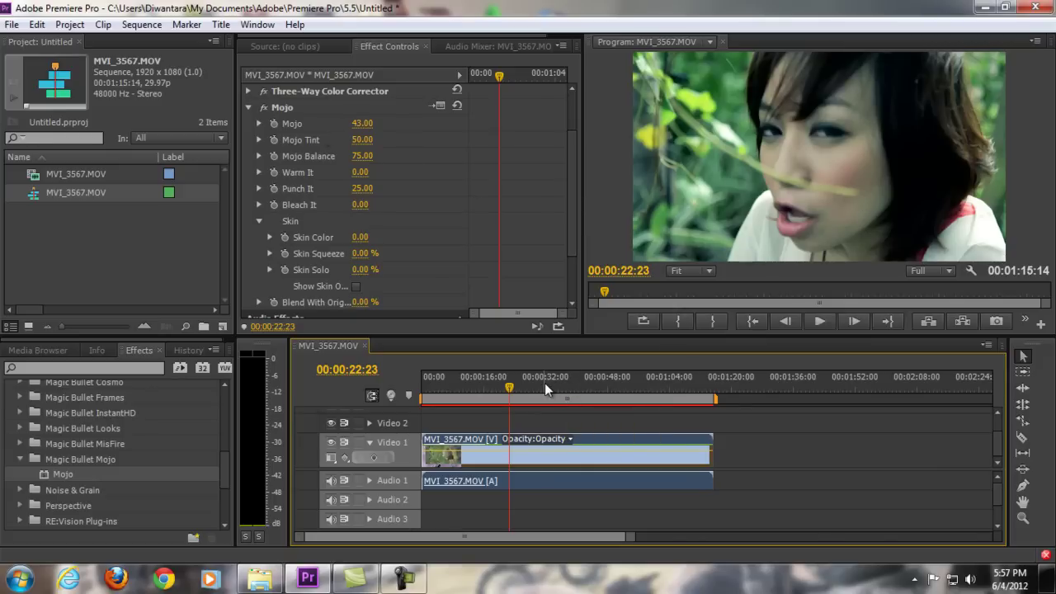
drag(544, 382, 564, 382)
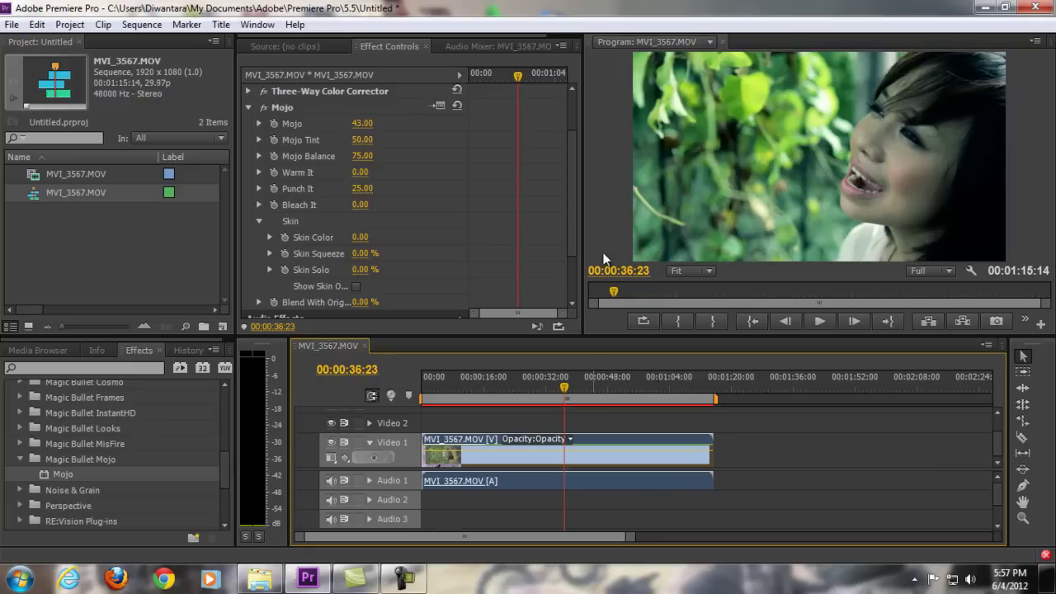
click(494, 389)
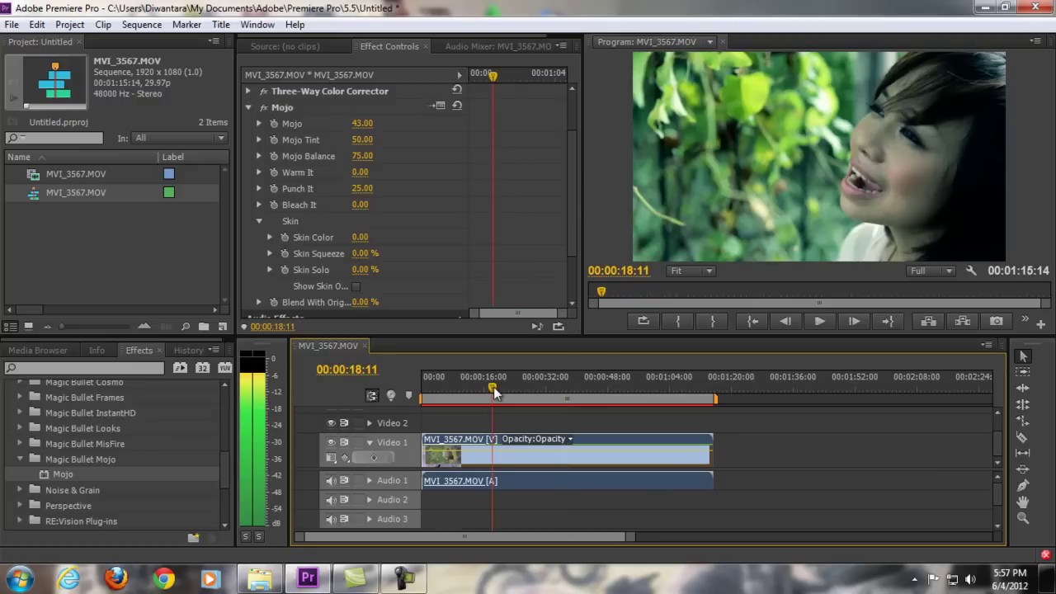
drag(495, 393, 494, 392)
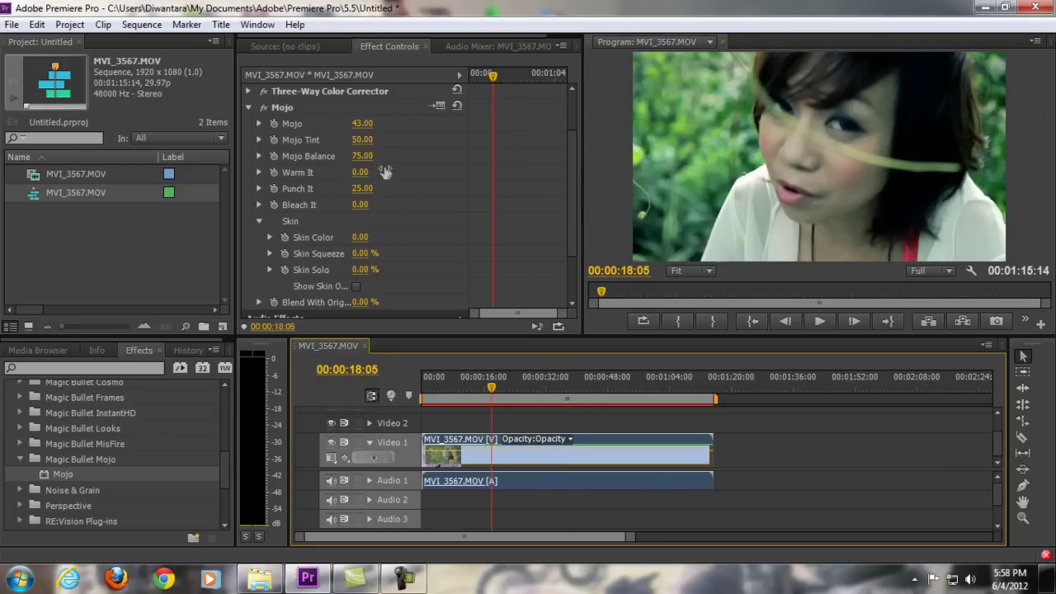
drag(368, 188, 326, 200)
scroll(313, 151, up, 1)
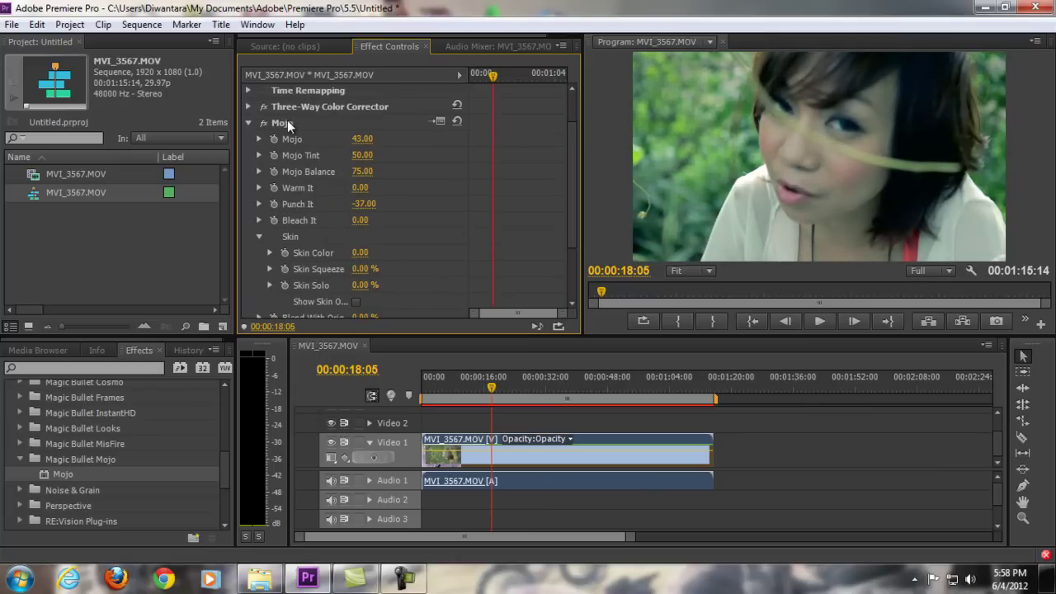
Expand the Mojo settings, set Mojo Tint to 133 and Mojo Balance to 38, then collapse them
click(287, 123)
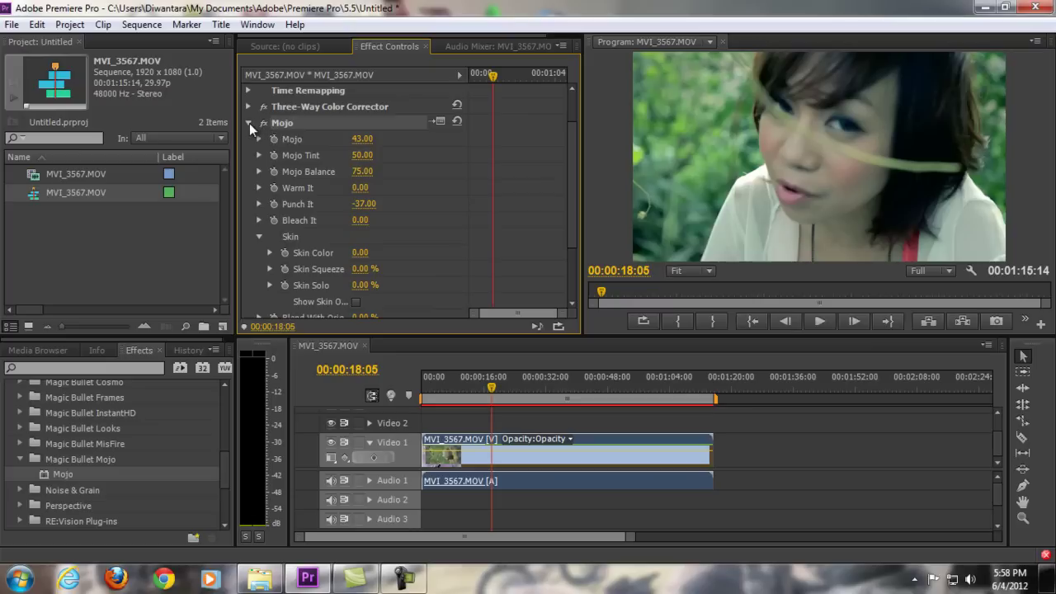
click(249, 122)
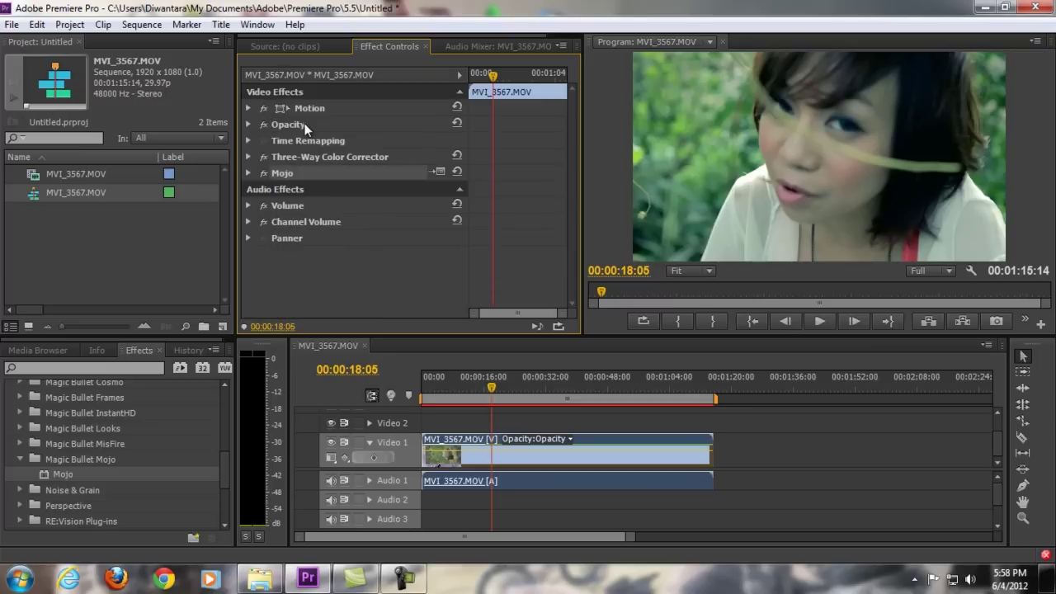
click(249, 173)
drag(350, 205, 427, 208)
drag(442, 209, 434, 212)
drag(373, 227, 328, 228)
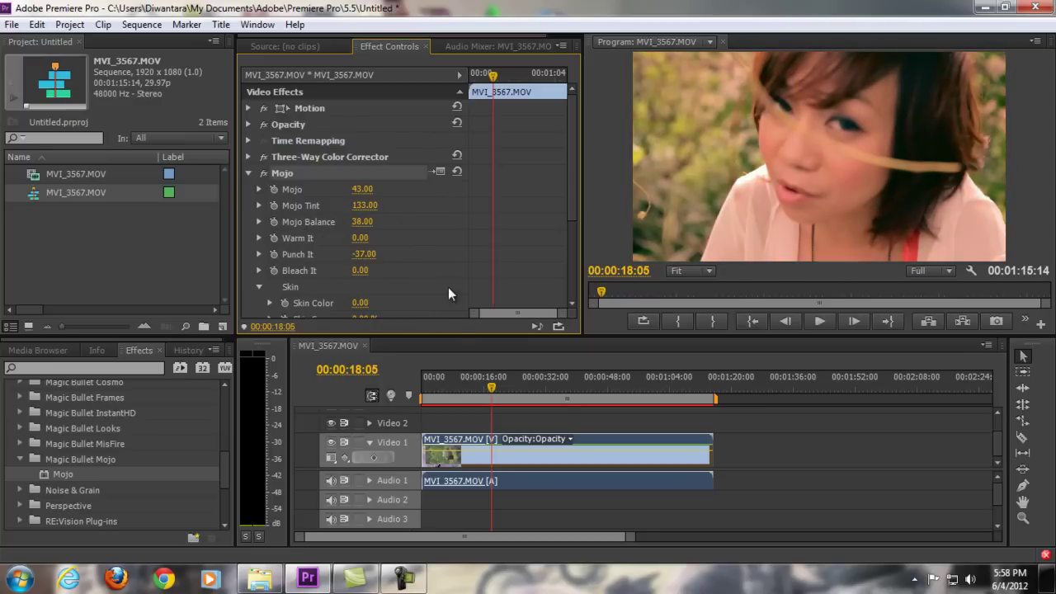
click(451, 381)
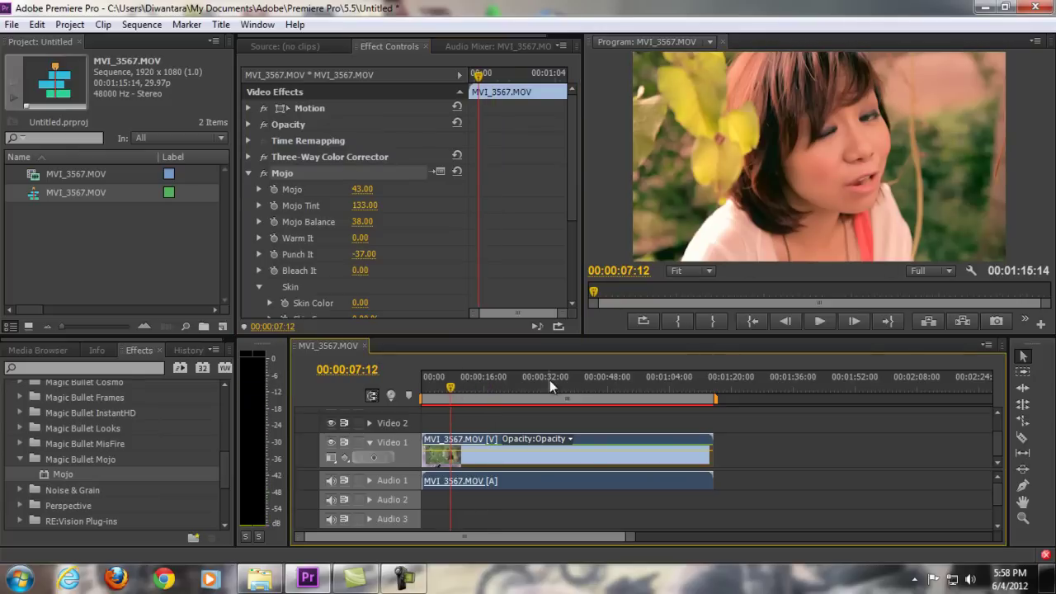
click(248, 173)
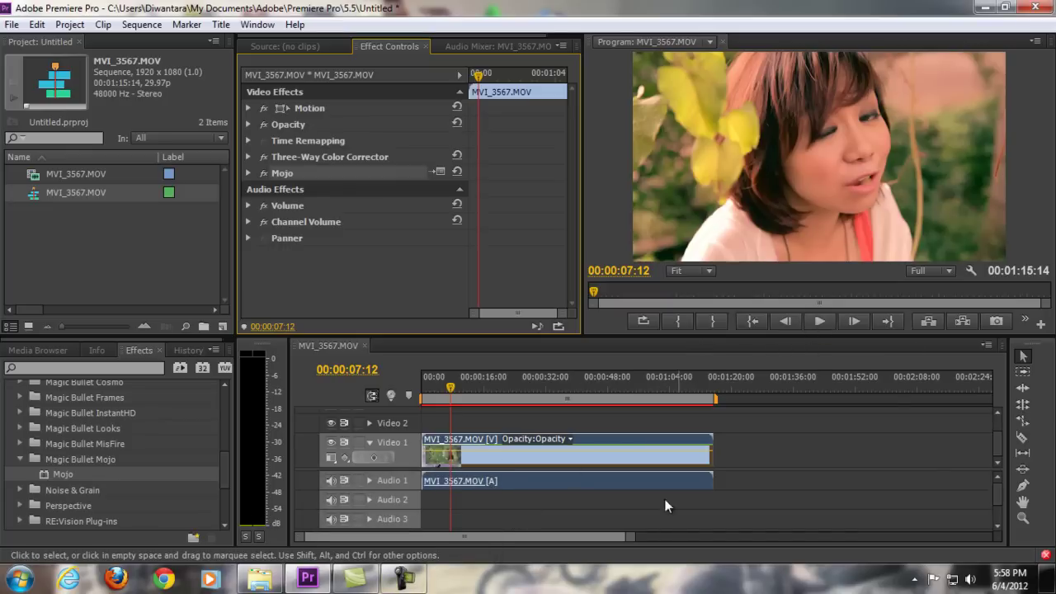
mouse_move(402, 582)
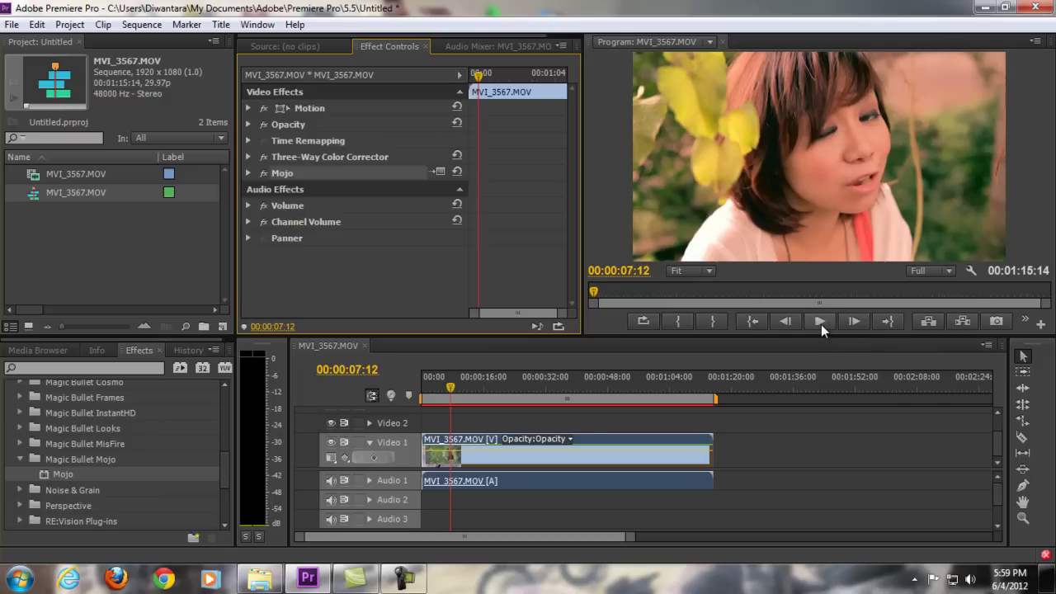
click(500, 390)
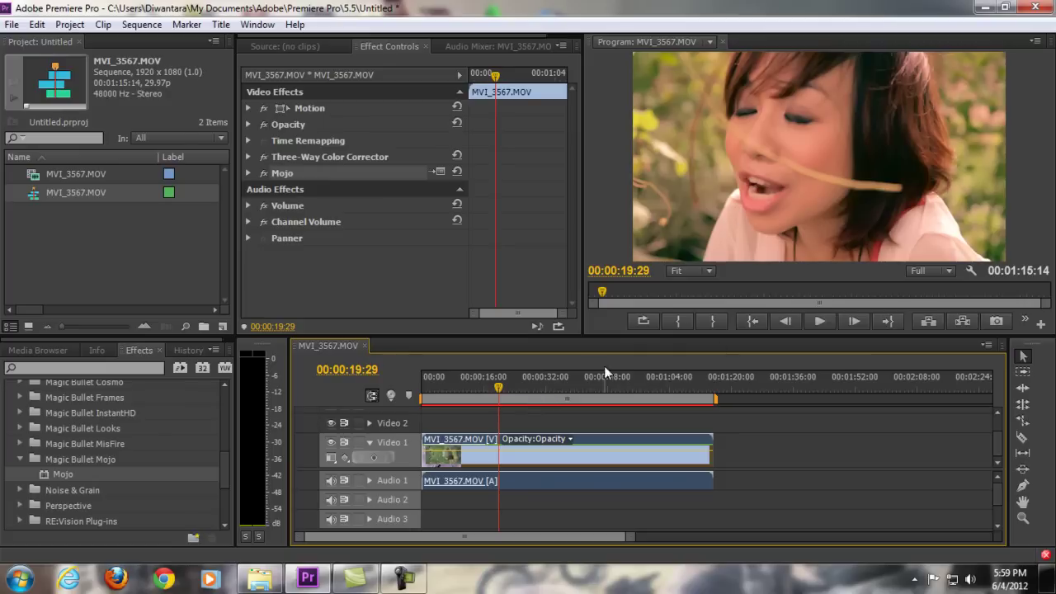
click(404, 577)
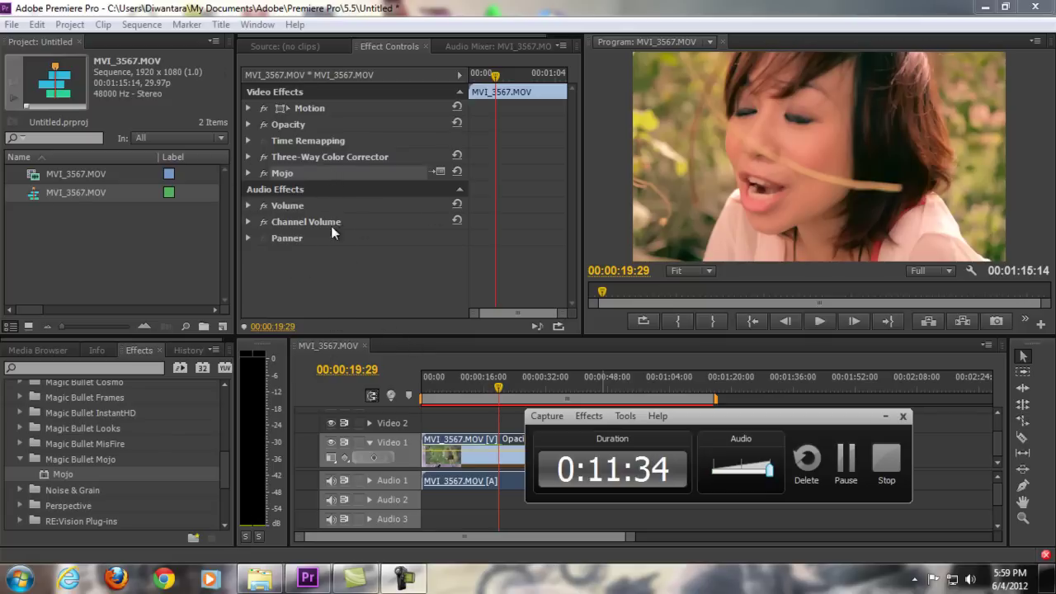
drag(724, 415, 640, 394)
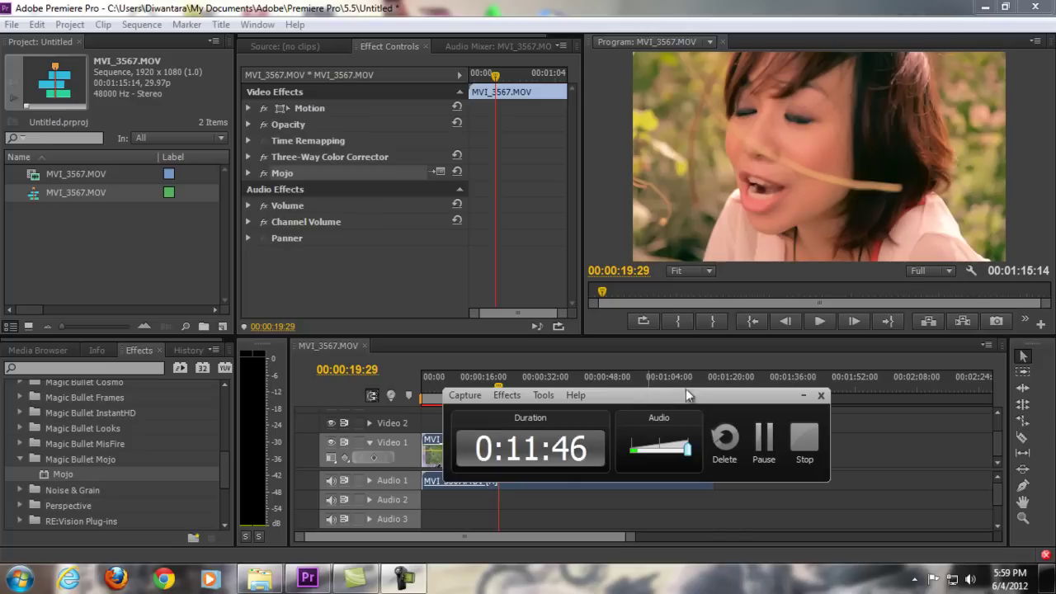
drag(691, 395, 660, 375)
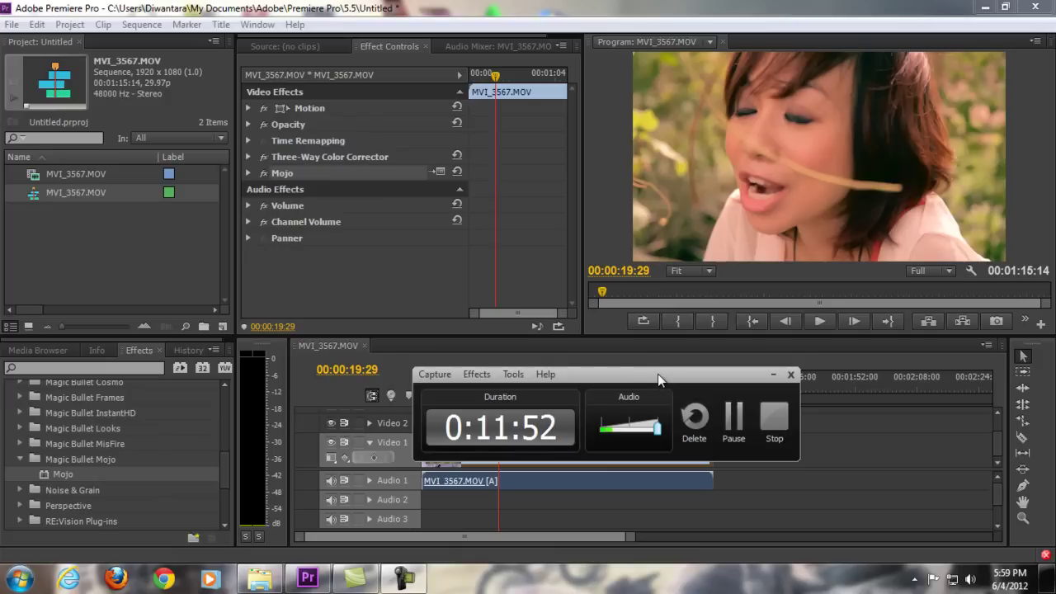
drag(657, 372, 714, 308)
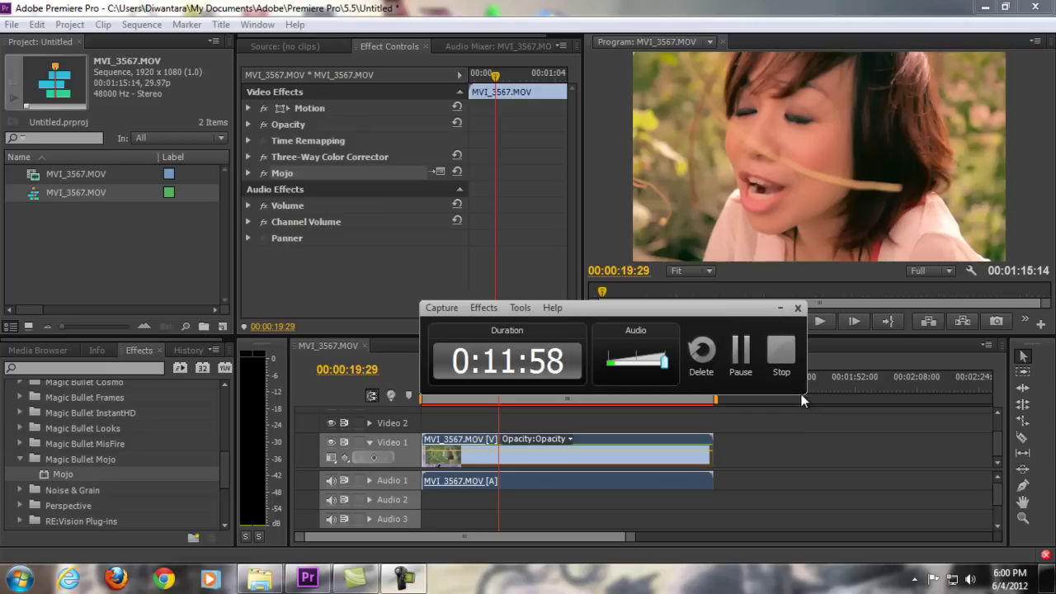
click(782, 352)
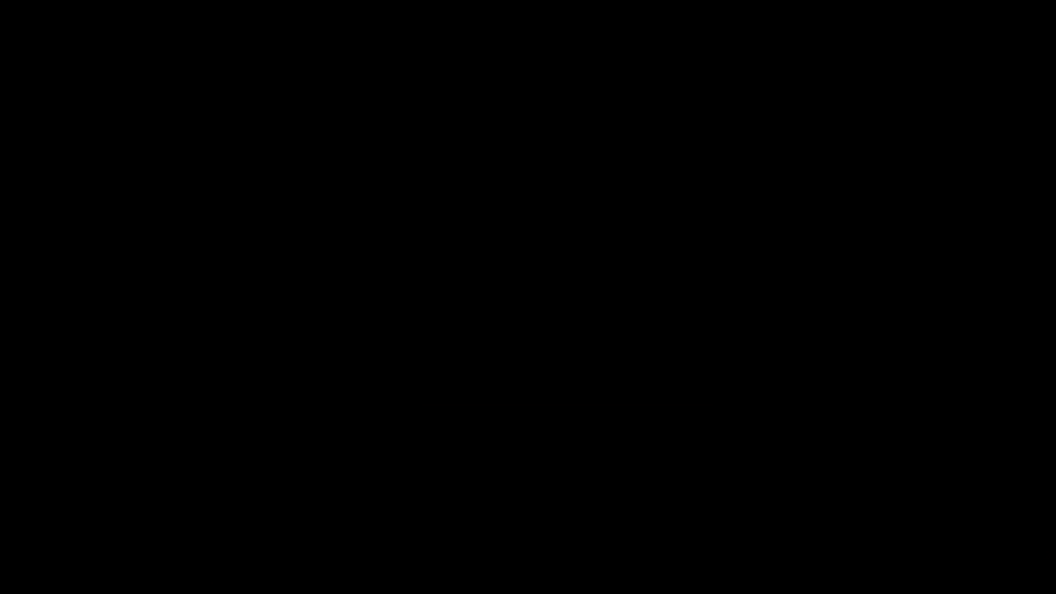